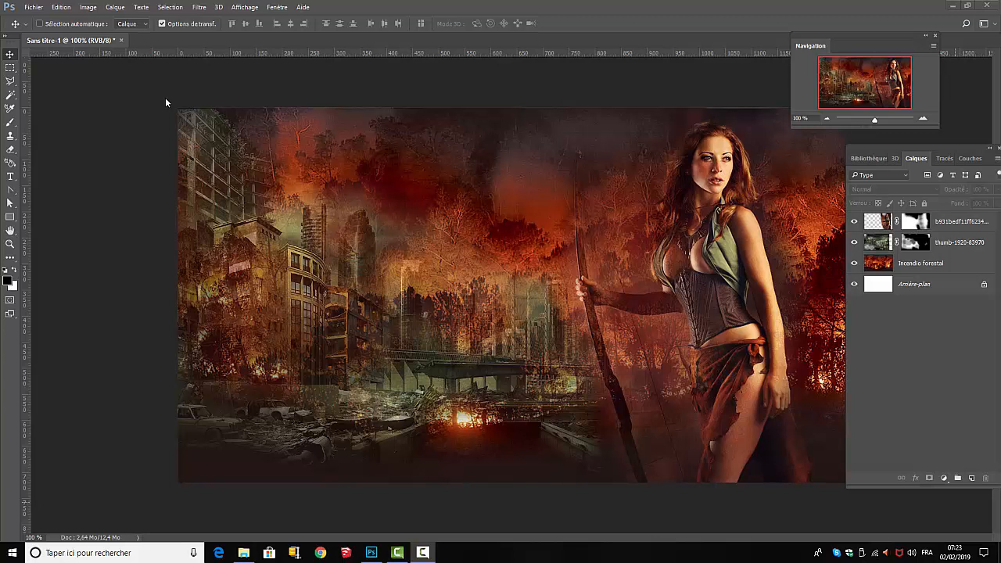
# - Create a new 1280 x 720 px document at 75 pixels/inch in RGB with a white background
pyautogui.click(33, 8)
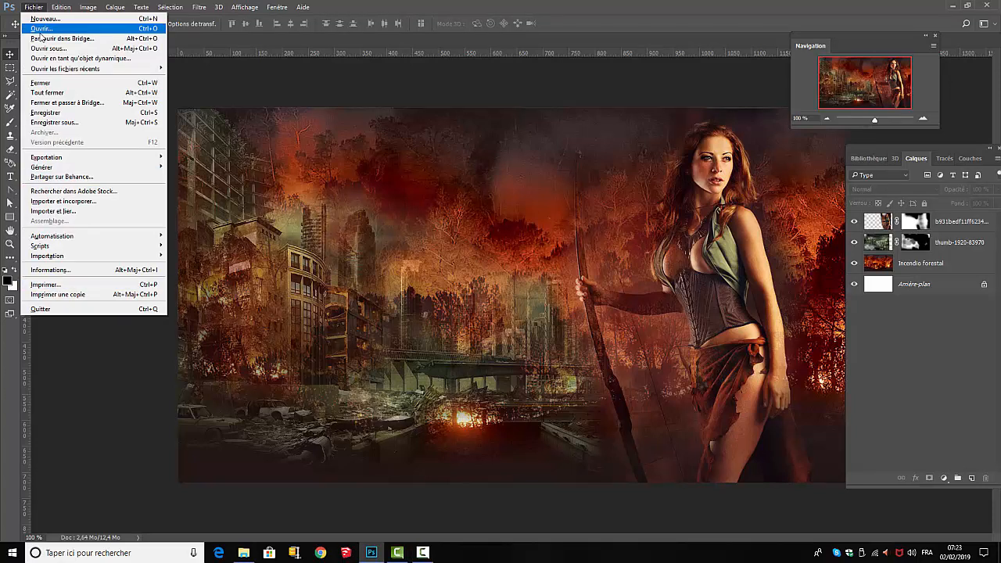
pyautogui.click(41, 19)
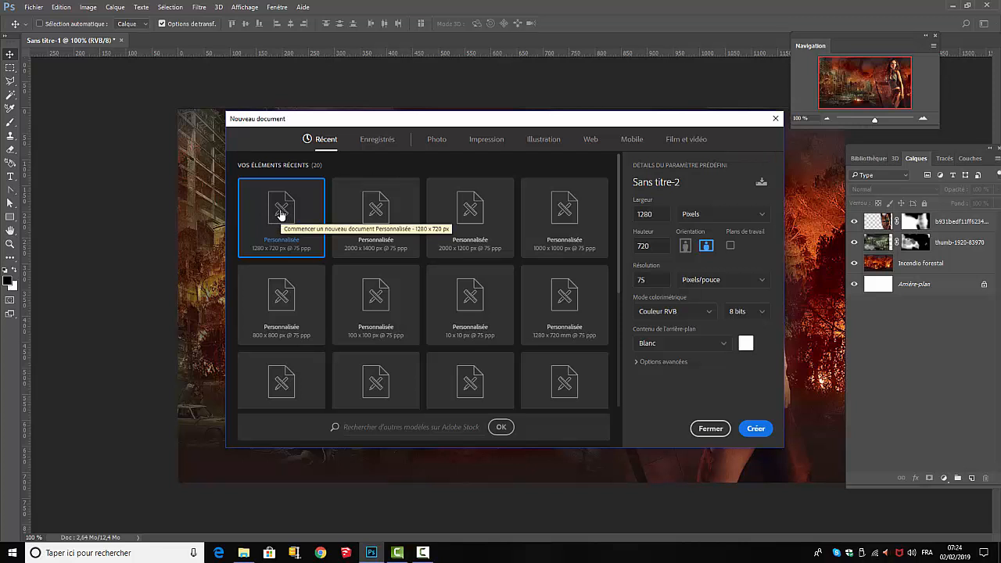
pyautogui.click(756, 430)
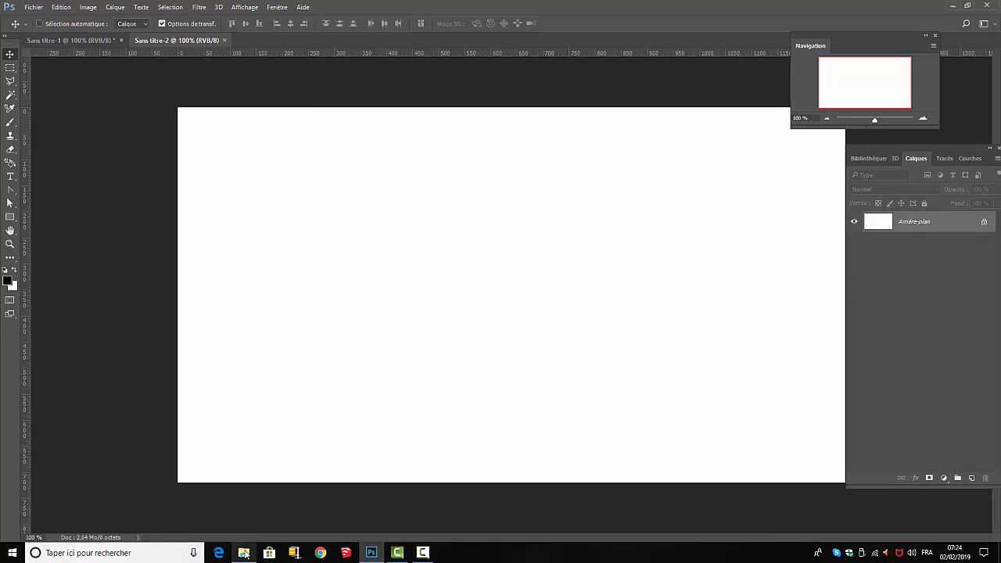
# - Place Incendio forestal.jpg from the gomme masque folder into the new document, filling the canvas
pyautogui.click(244, 553)
pyautogui.click(593, 328)
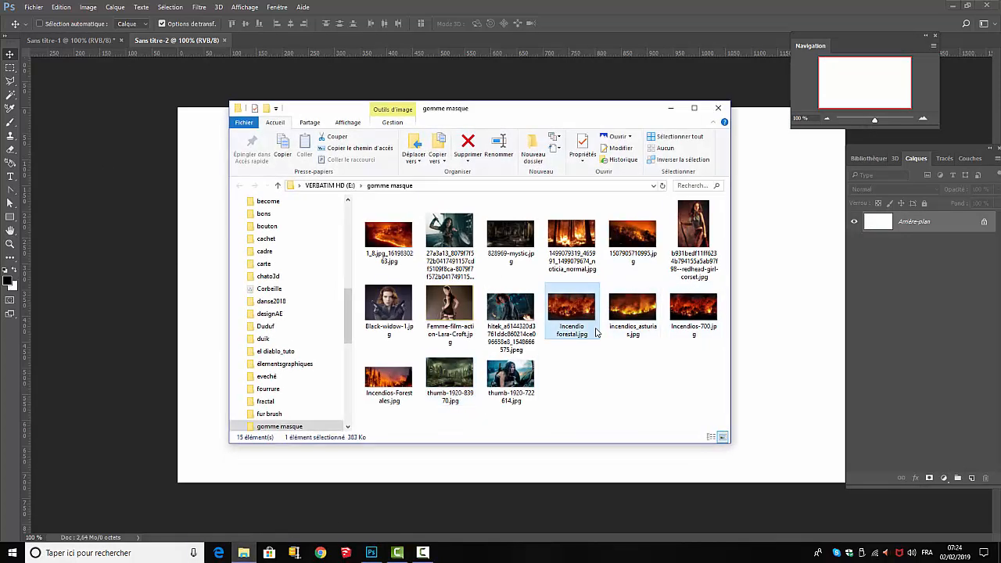
pyautogui.moveTo(595, 332); pyautogui.dragTo(808, 415)
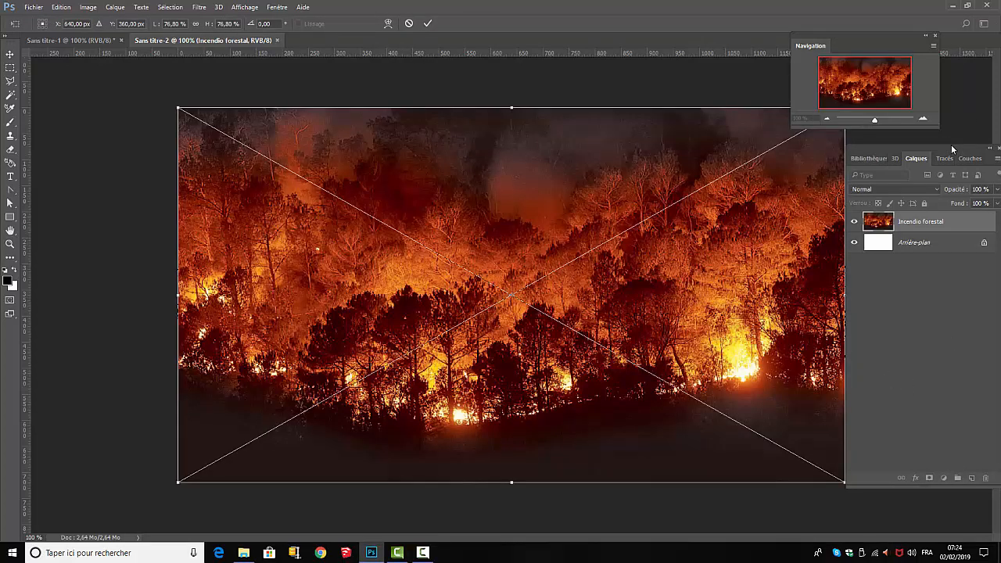
pyautogui.click(427, 24)
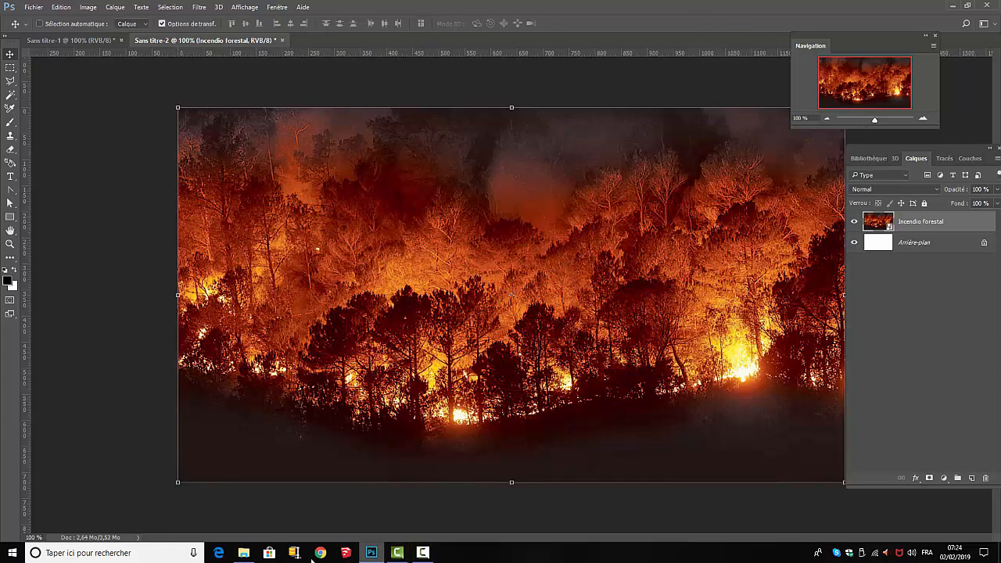
# - Place thumb-1920-83970.jpg from the gomme masque folder above the fire image and align it with the canvas's left edge
pyautogui.click(243, 553)
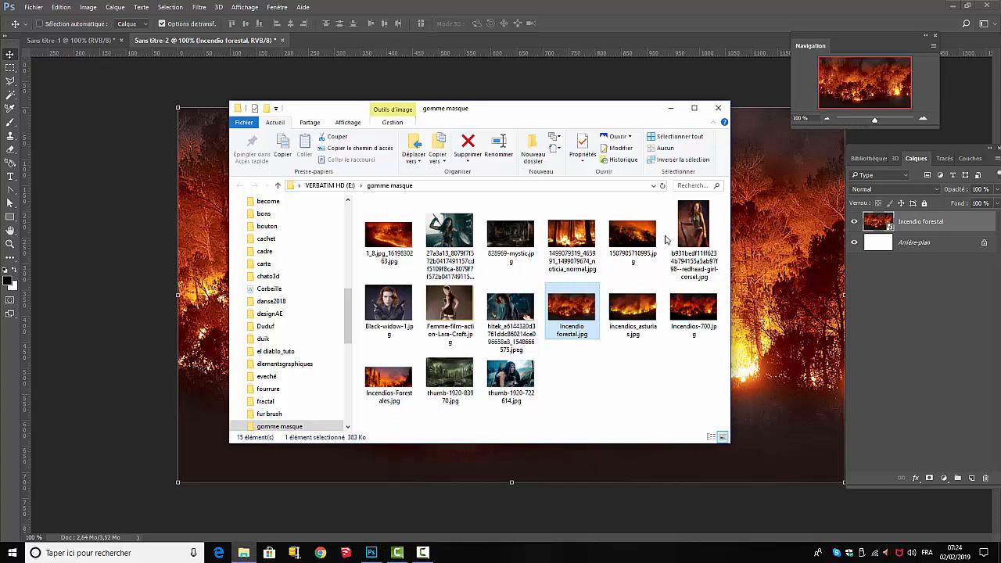
pyautogui.click(442, 373)
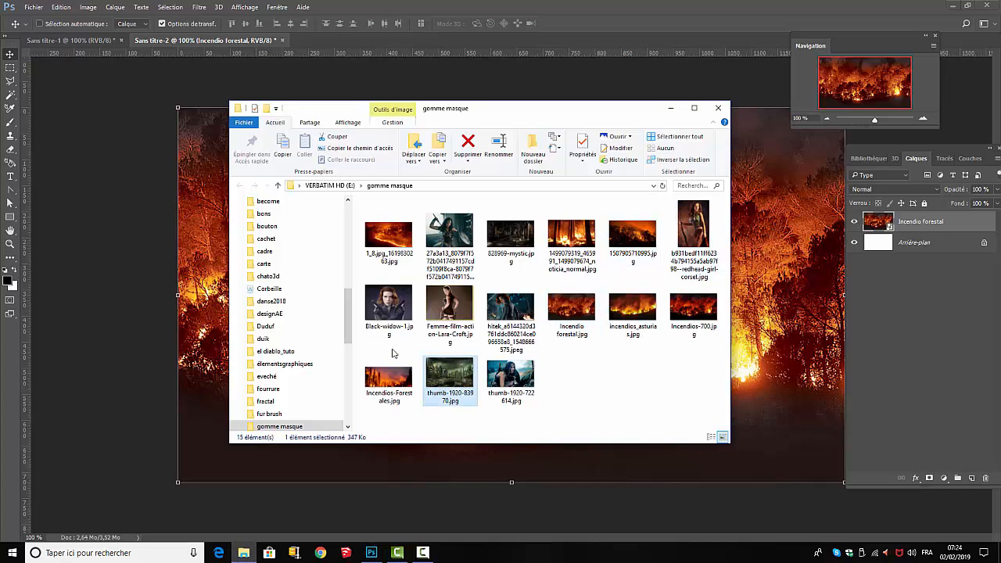
pyautogui.moveTo(213, 298); pyautogui.dragTo(214, 298)
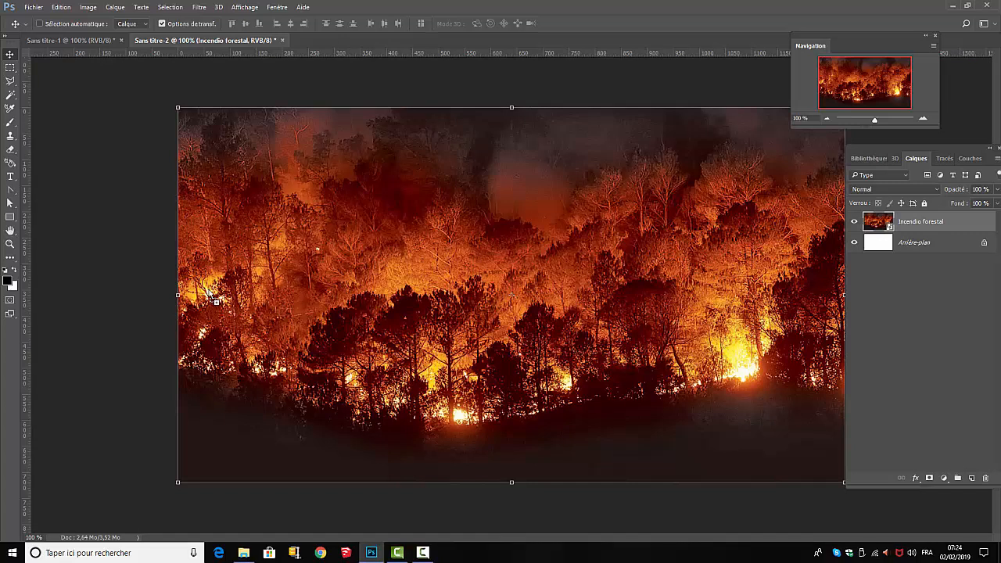
pyautogui.moveTo(589, 185); pyautogui.dragTo(558, 186)
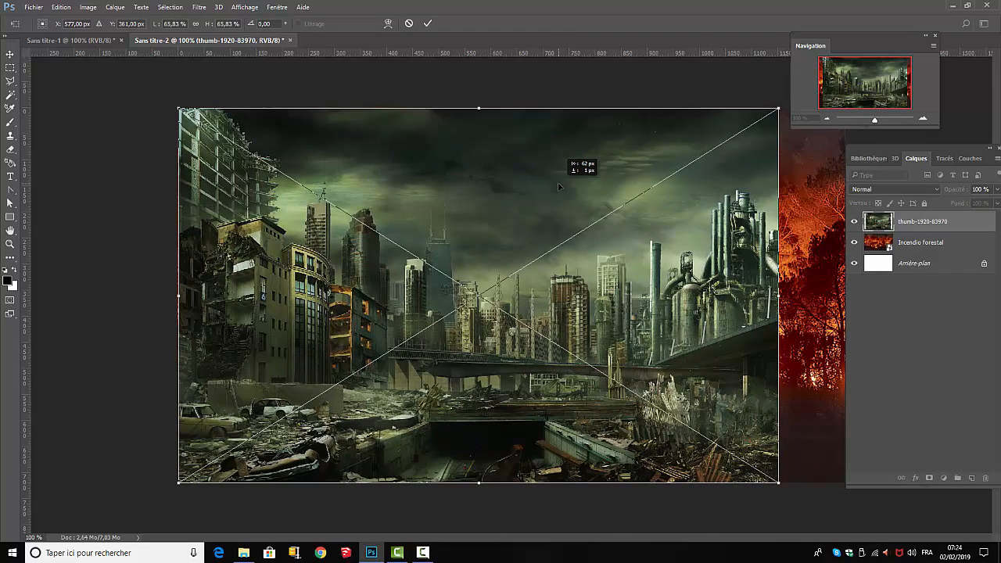
pyautogui.moveTo(559, 186); pyautogui.dragTo(559, 186)
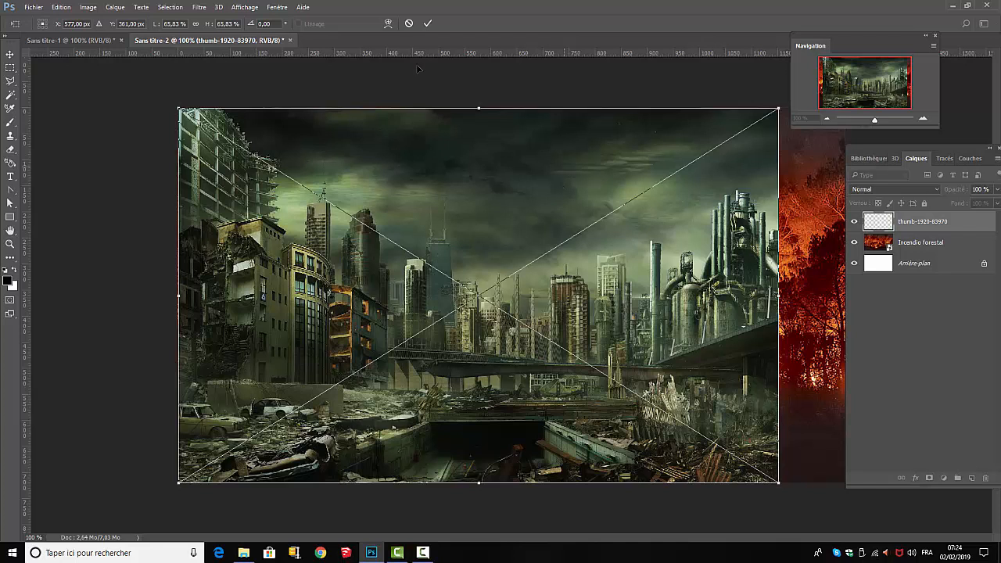
pyautogui.click(427, 24)
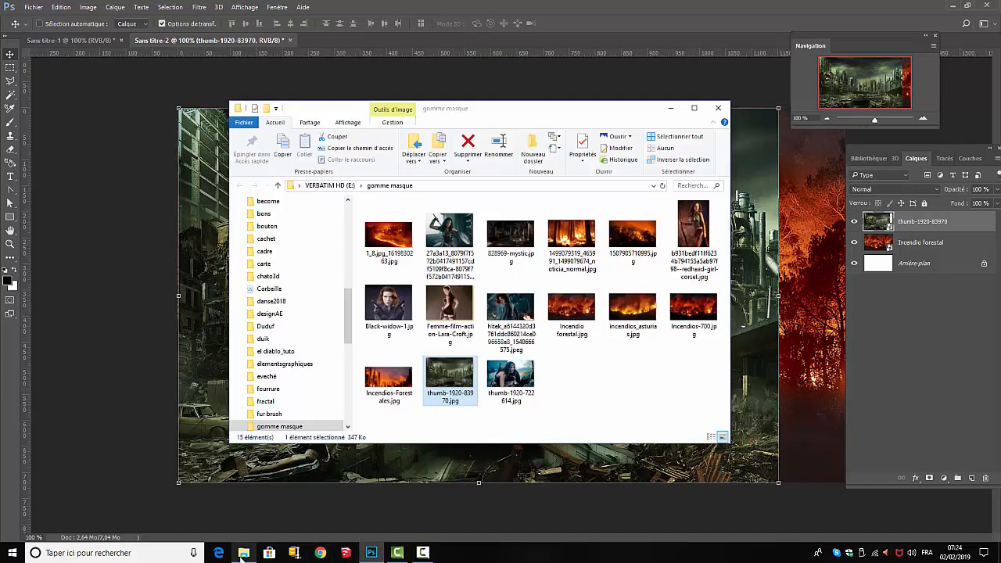
# - Place the redhead-girl-corset image from the gomme masque folder and position it on the right part of the canvas
pyautogui.click(243, 552)
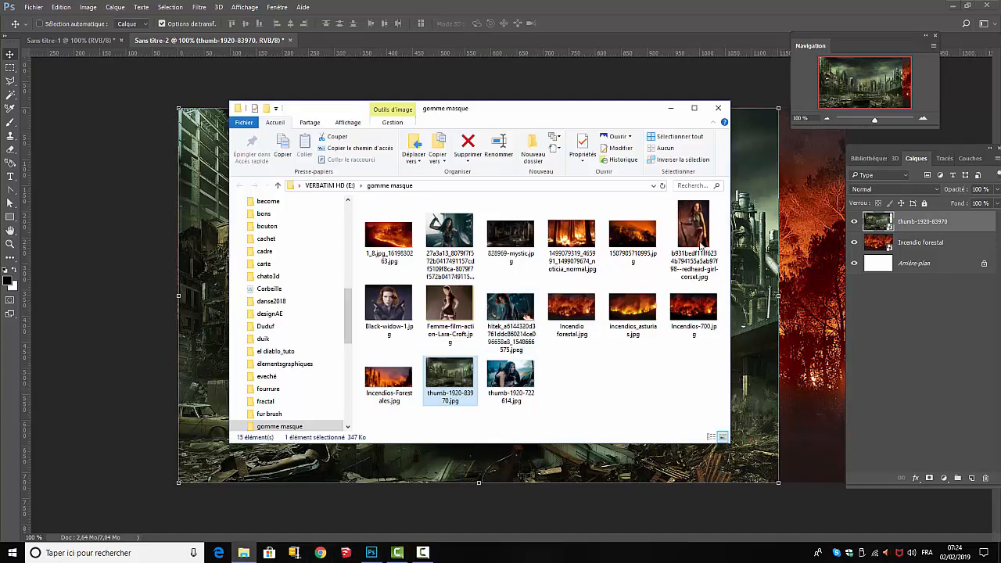
pyautogui.moveTo(692, 234); pyautogui.dragTo(755, 411)
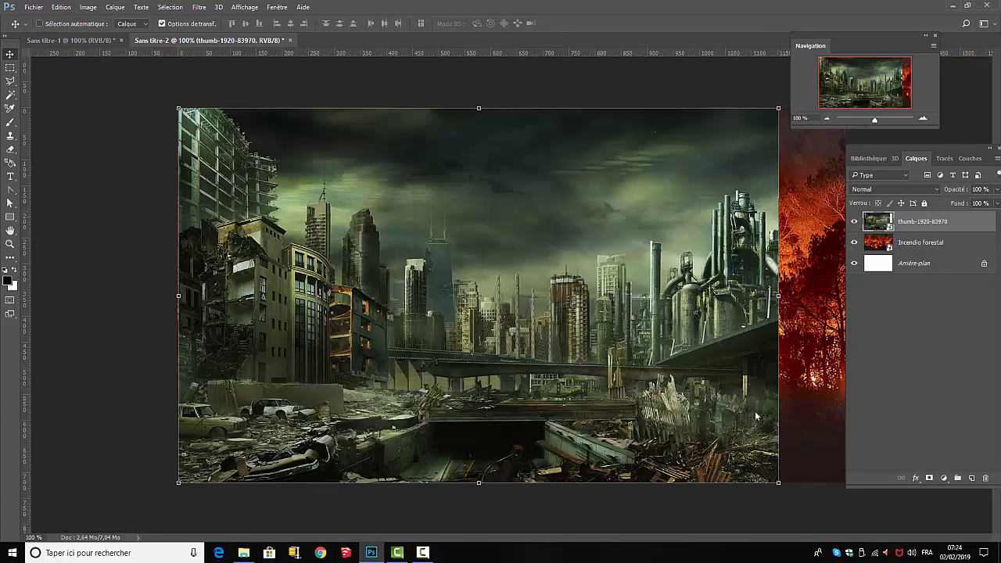
pyautogui.moveTo(579, 133); pyautogui.dragTo(739, 131)
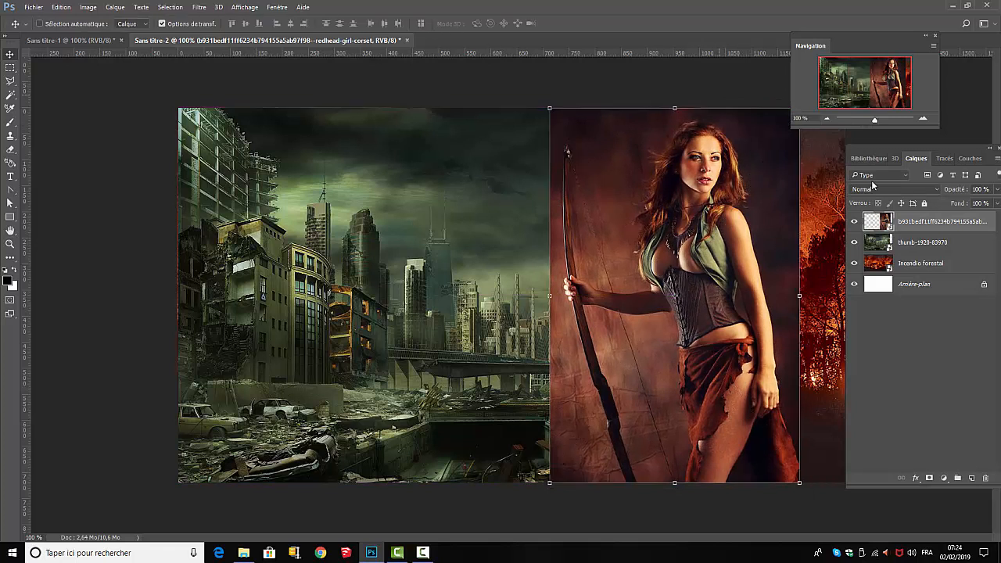
pyautogui.click(428, 23)
# - Rasterize the woman, ruined city and forest fire layers together, leaving no layer selected
pyautogui.keyDown('shift'); pyautogui.click(933, 268); pyautogui.keyUp('shift')
pyautogui.rightClick(932, 268)
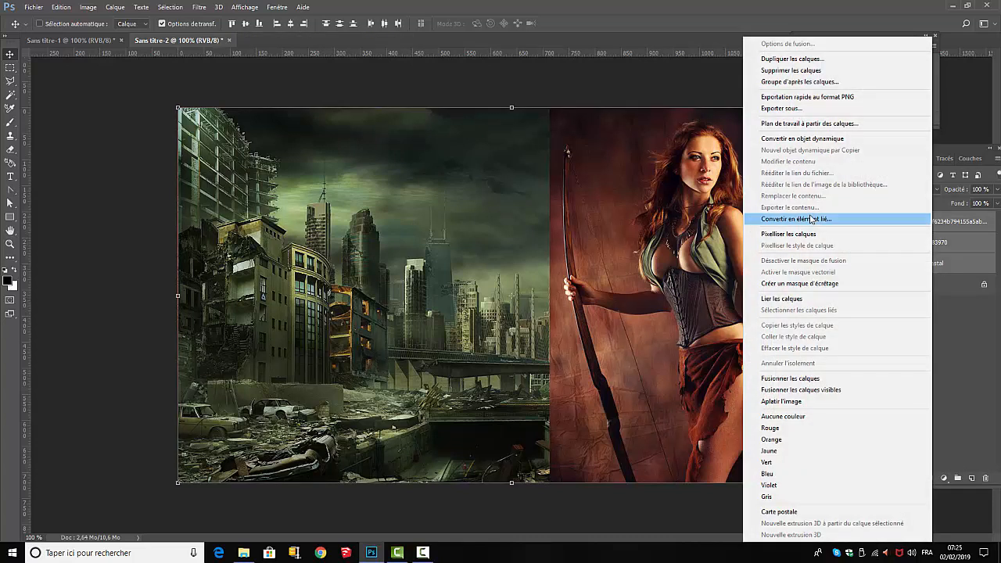
pyautogui.click(790, 234)
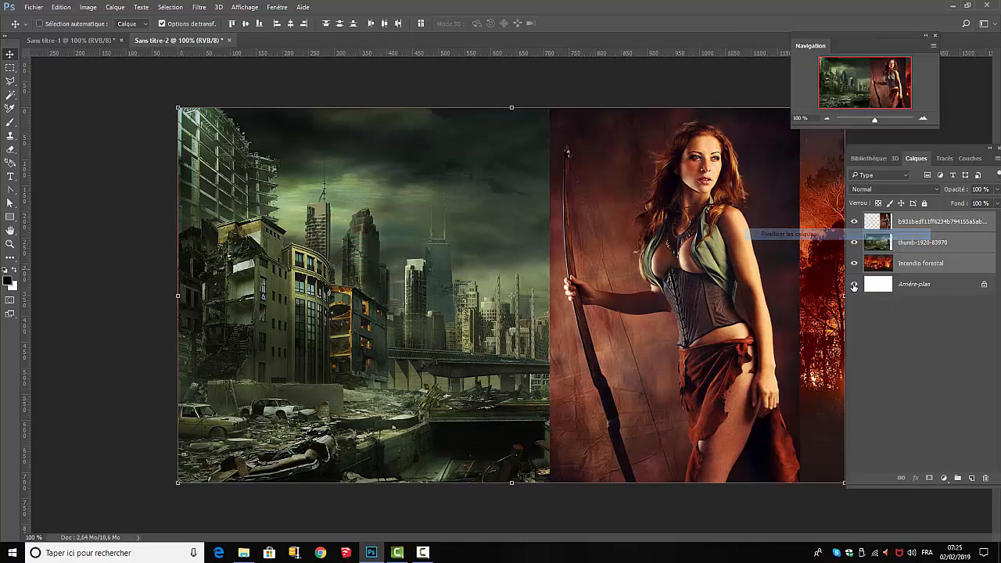
pyautogui.click(935, 343)
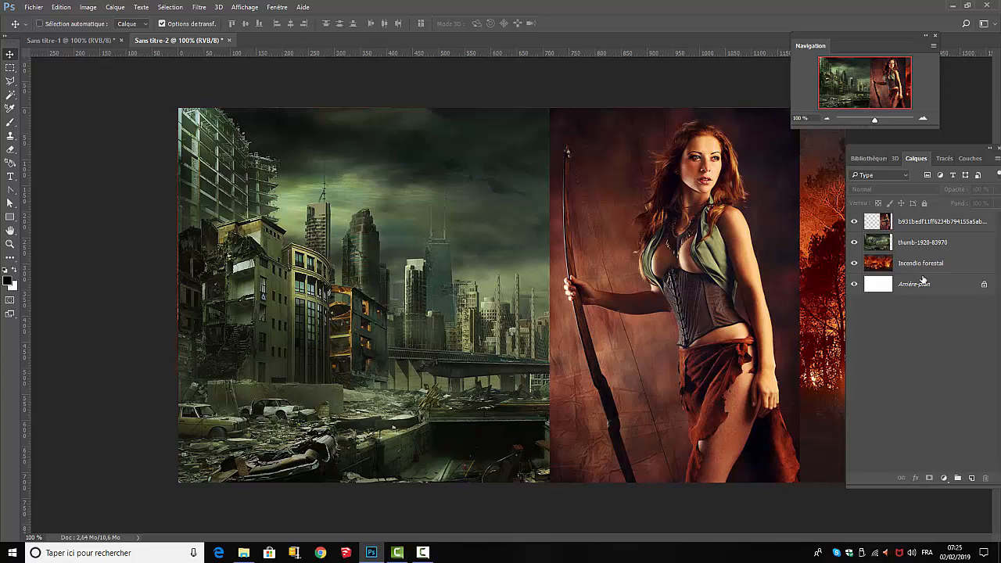
# - Add a layer mask to the thumb-1920-83970 layer and set the Eraser's size to 432 px
pyautogui.click(928, 248)
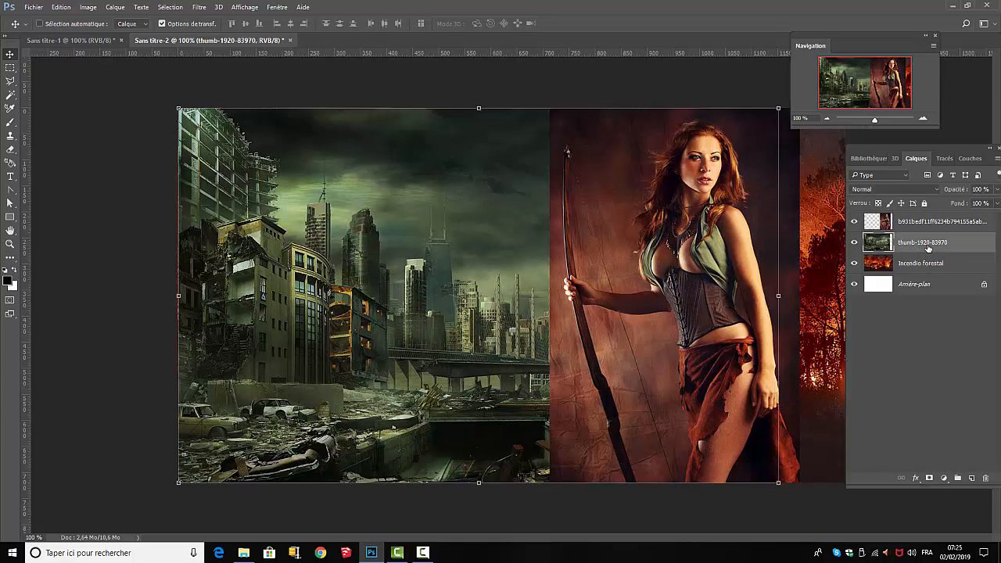
pyautogui.click(929, 478)
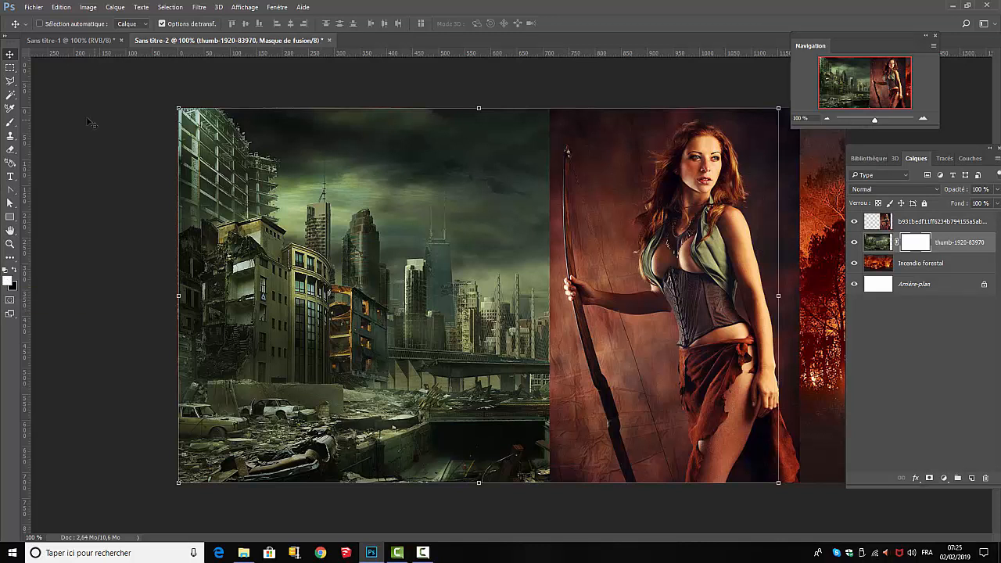
pyautogui.click(10, 149)
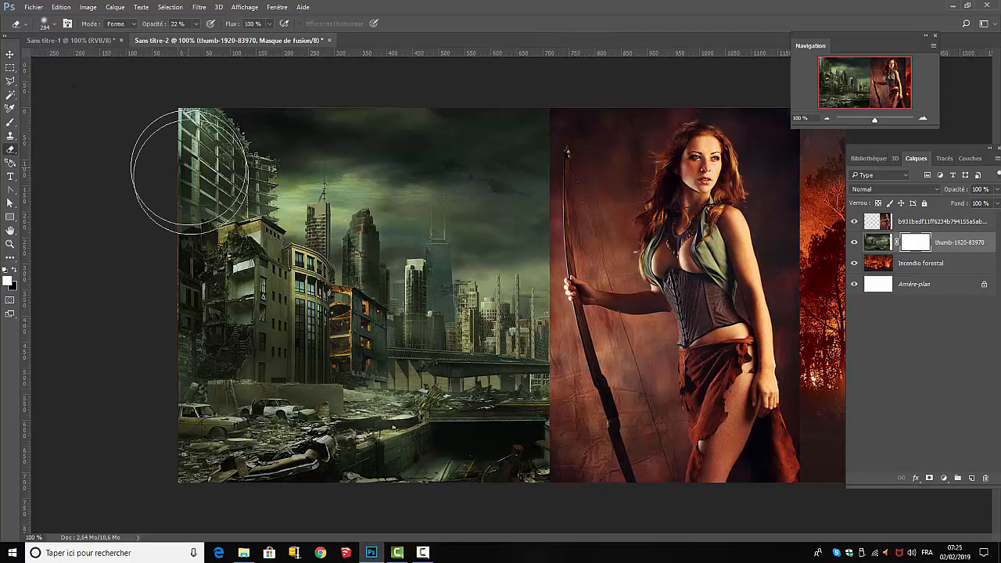
pyautogui.click(54, 23)
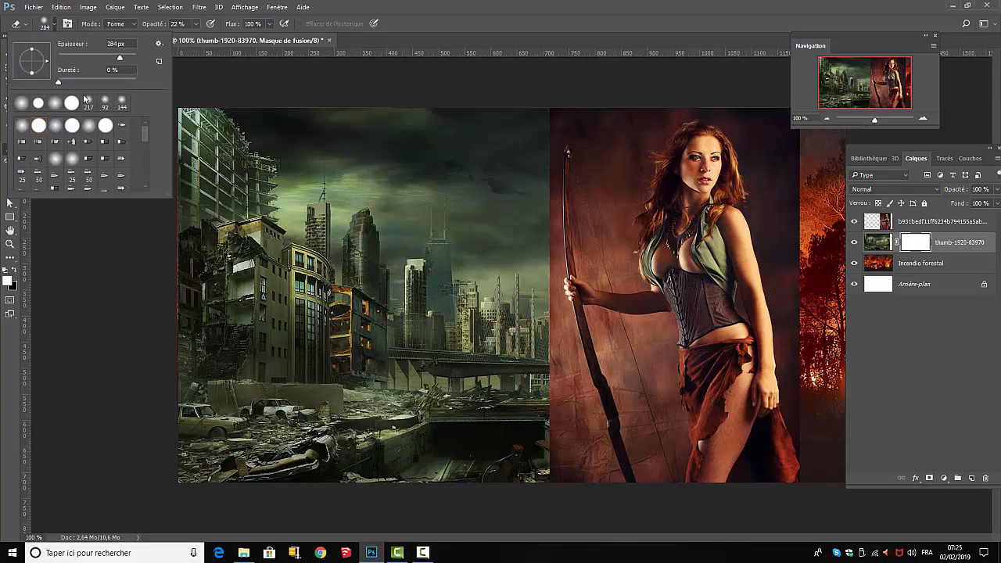
pyautogui.moveTo(120, 59); pyautogui.dragTo(127, 63)
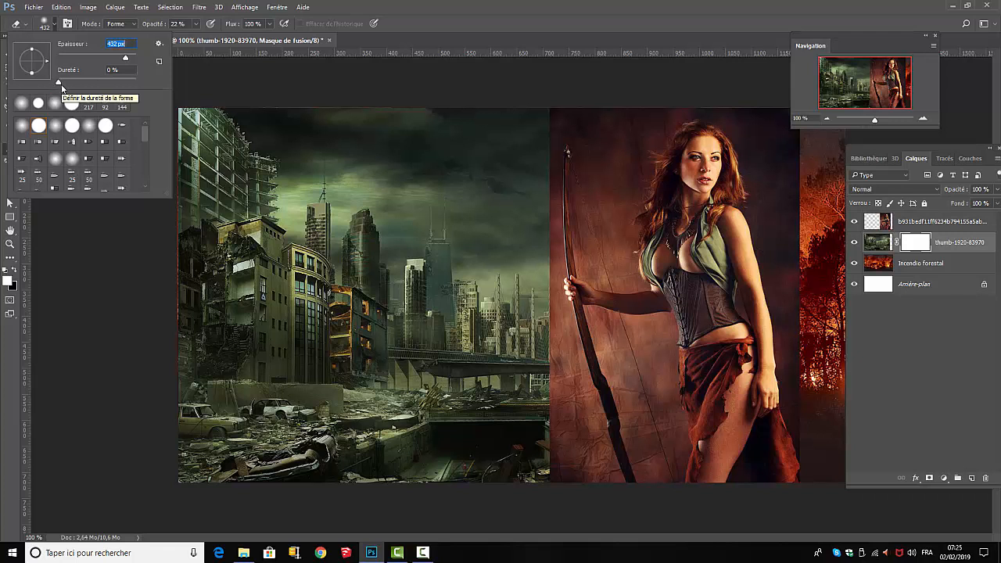
# - Try erasing the left buildings on the city layer's mask with 100% eraser hardness, and undo the stroke
pyautogui.moveTo(59, 83); pyautogui.dragTo(139, 83)
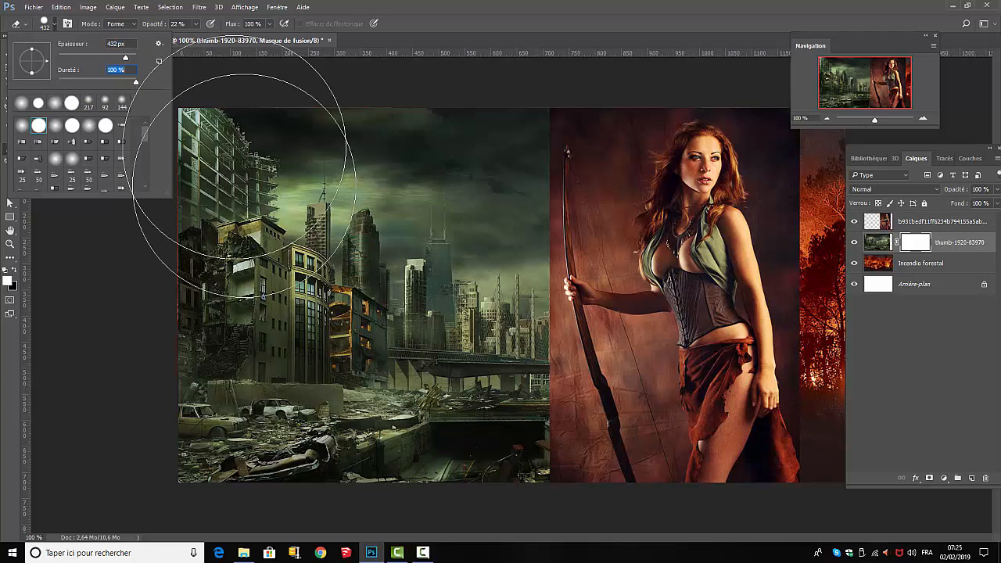
pyautogui.click(167, 290)
pyautogui.moveTo(167, 290); pyautogui.dragTo(258, 328)
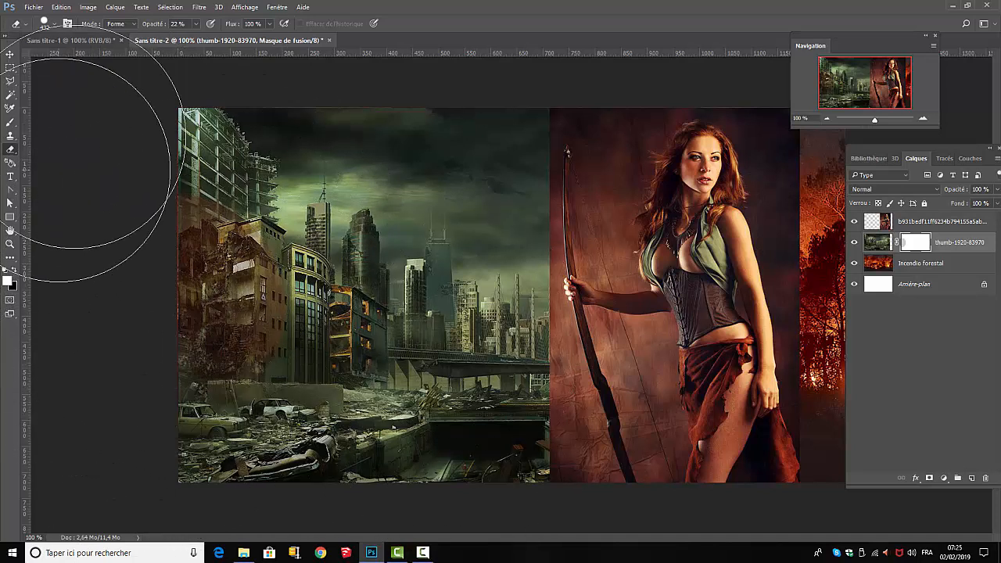
pyautogui.click(61, 7)
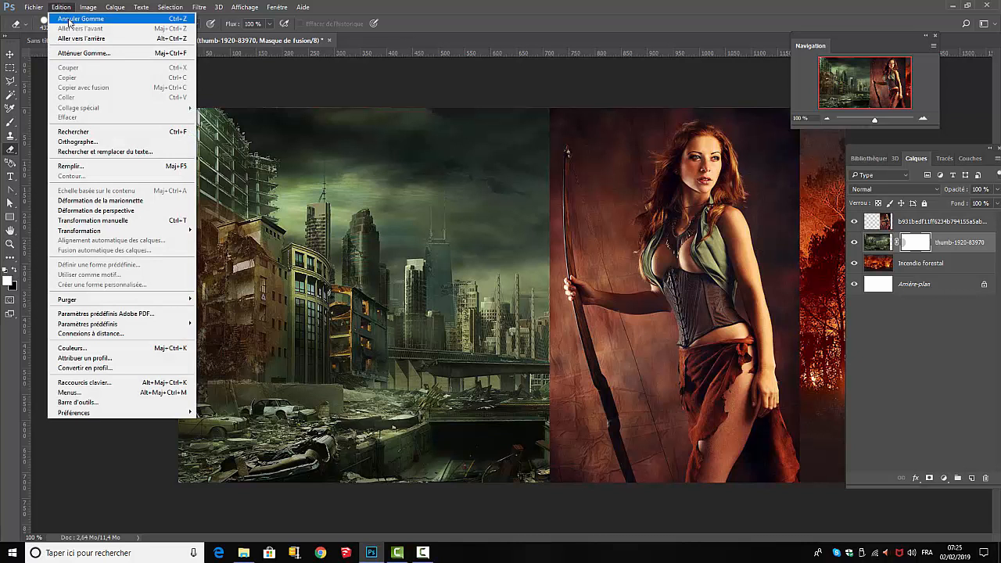
pyautogui.click(69, 19)
# - Set the Eraser's hardness to 0% and reselect the thumb-1920-83970 layer with its mask
pyautogui.click(55, 25)
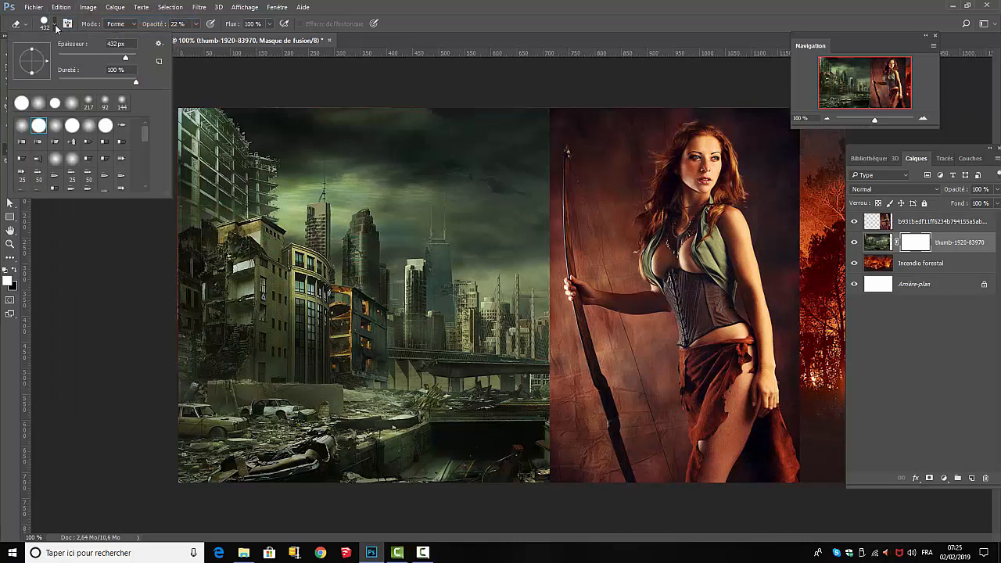
pyautogui.moveTo(135, 83); pyautogui.dragTo(126, 83)
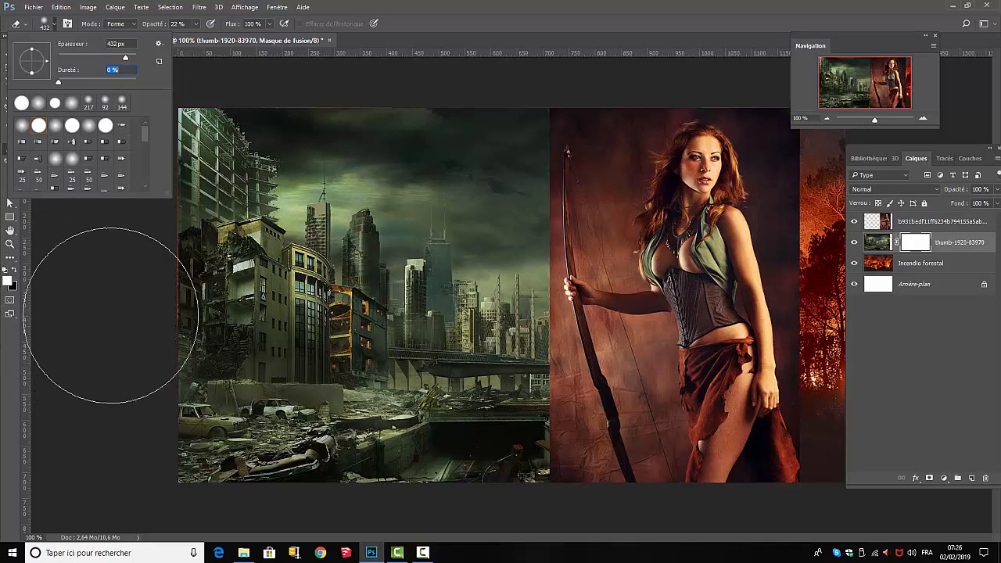
pyautogui.click(927, 404)
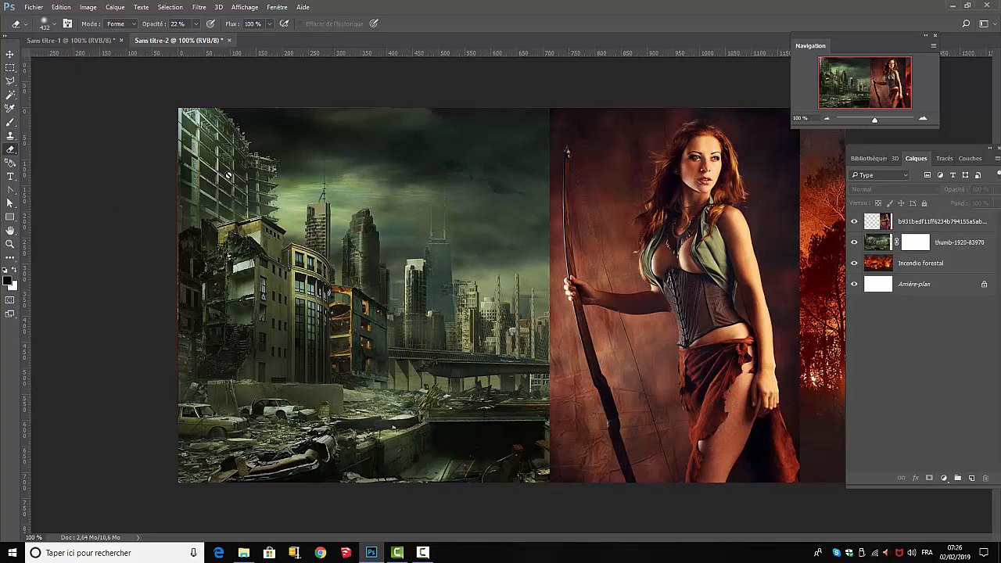
pyautogui.click(926, 245)
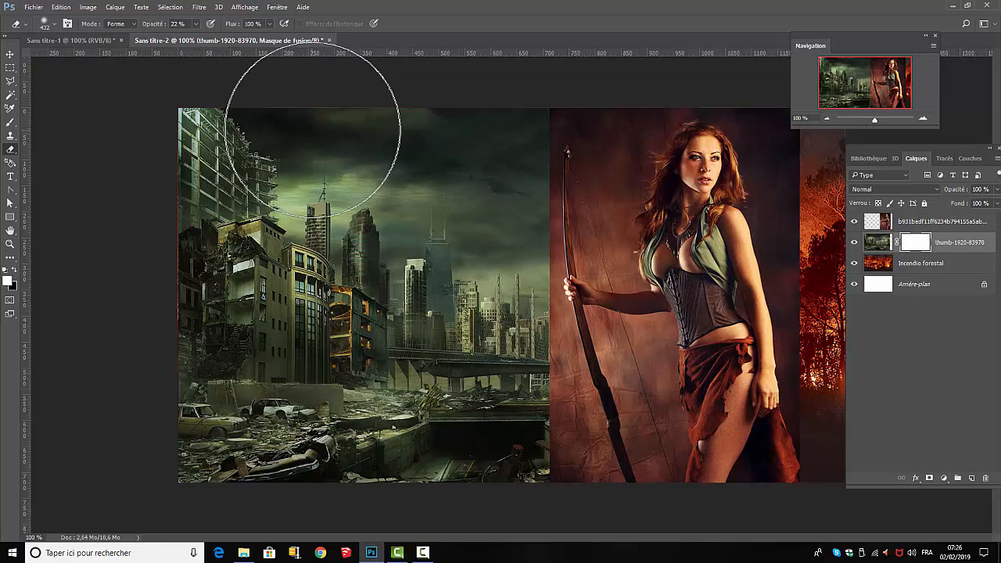
# - Set the Eraser's opacity to 100% and erase the right part of the city image on its layer mask
pyautogui.click(195, 25)
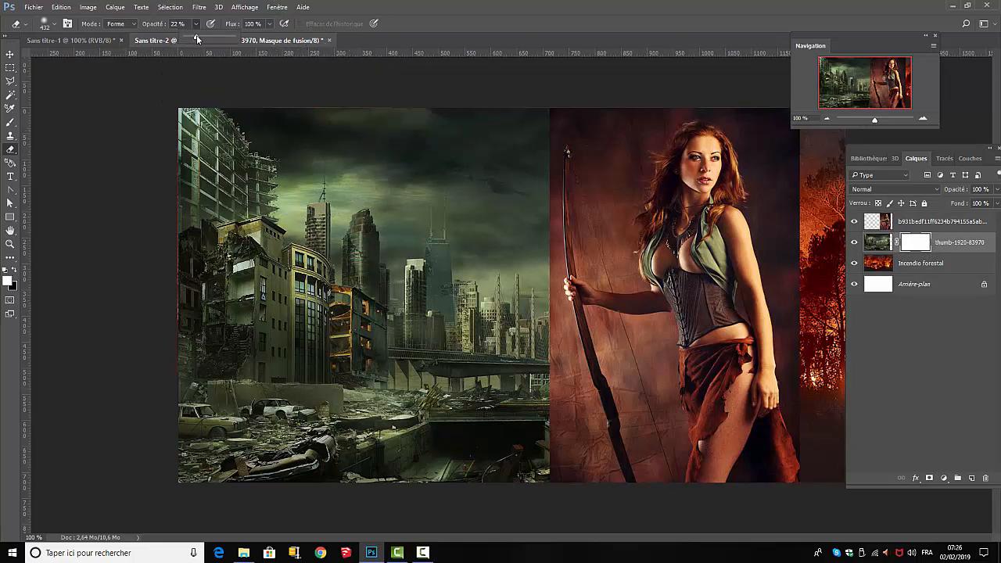
pyautogui.moveTo(210, 38); pyautogui.dragTo(251, 50)
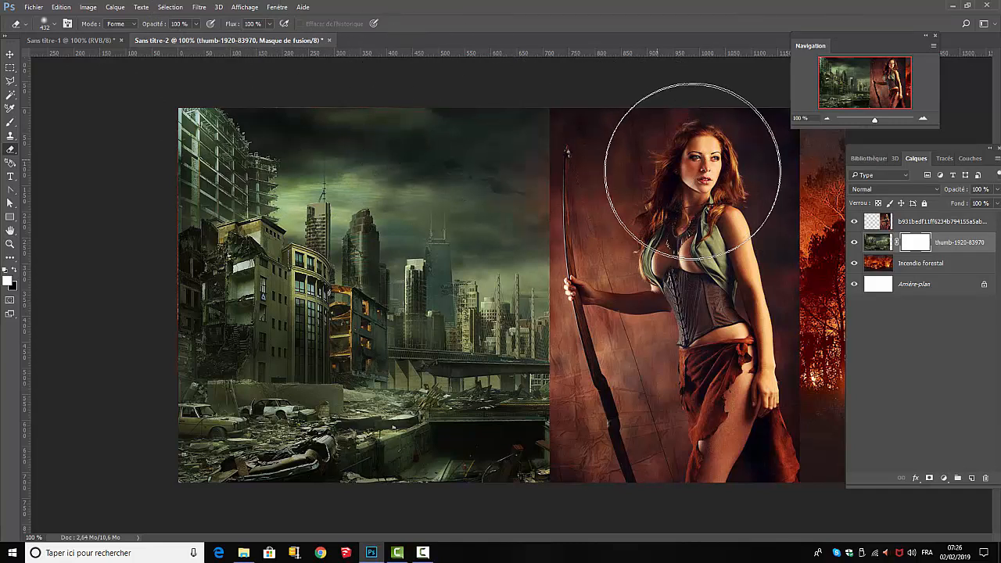
pyautogui.moveTo(656, 406); pyautogui.dragTo(638, 361)
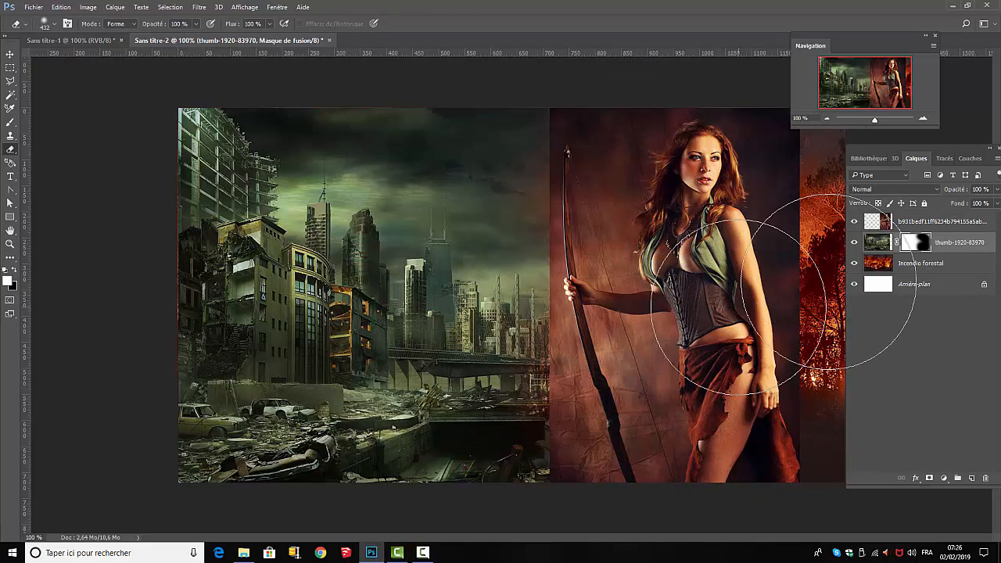
# - With the woman layer hidden, erase the sky above the city on its mask using 55% eraser opacity
pyautogui.click(854, 222)
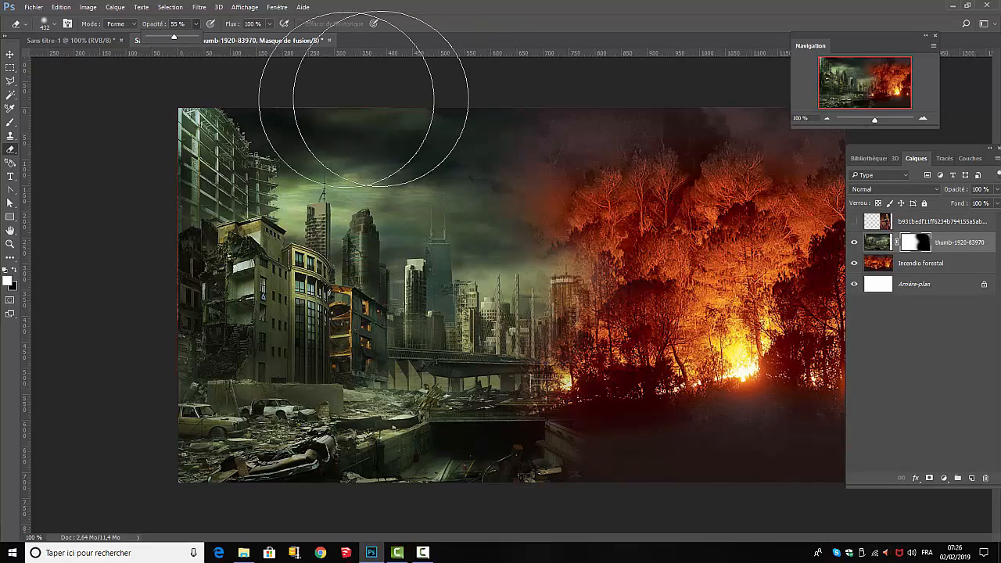
pyautogui.moveTo(384, 85)
pyautogui.mouseDown()
pyautogui.moveTo(339, 90)
pyautogui.moveTo(431, 144)
pyautogui.moveTo(496, 150)
pyautogui.moveTo(527, 179)
pyautogui.moveTo(586, 179)
pyautogui.moveTo(626, 161)
pyautogui.mouseUp()
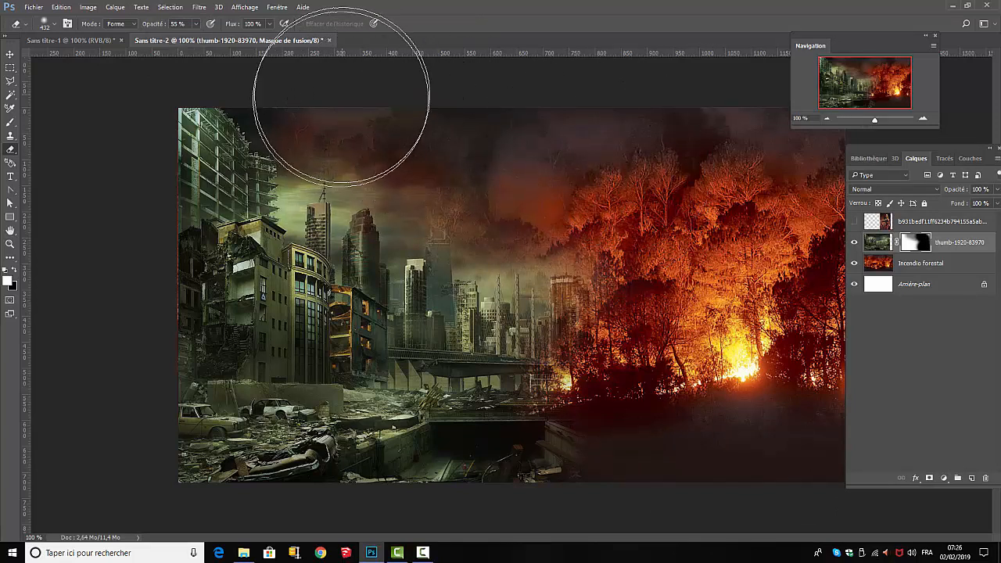
# - Erase more of the city's sky on its mask, and fade the buildings and street using 39% eraser opacity
pyautogui.moveTo(218, 94)
pyautogui.mouseDown()
pyautogui.moveTo(356, 144)
pyautogui.moveTo(392, 140)
pyautogui.moveTo(431, 158)
pyautogui.moveTo(518, 170)
pyautogui.mouseUp()
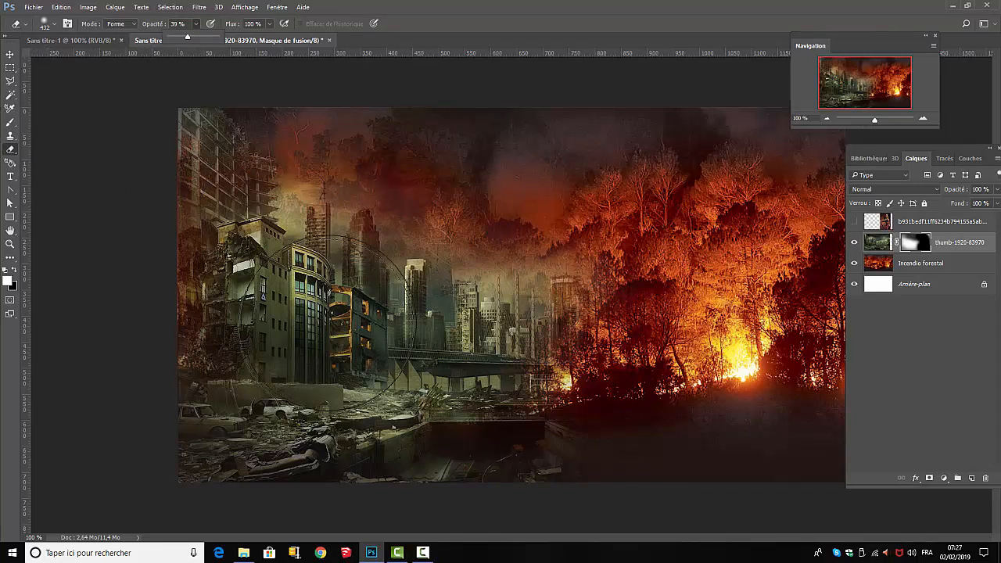
pyautogui.click(287, 299)
pyautogui.click(382, 323)
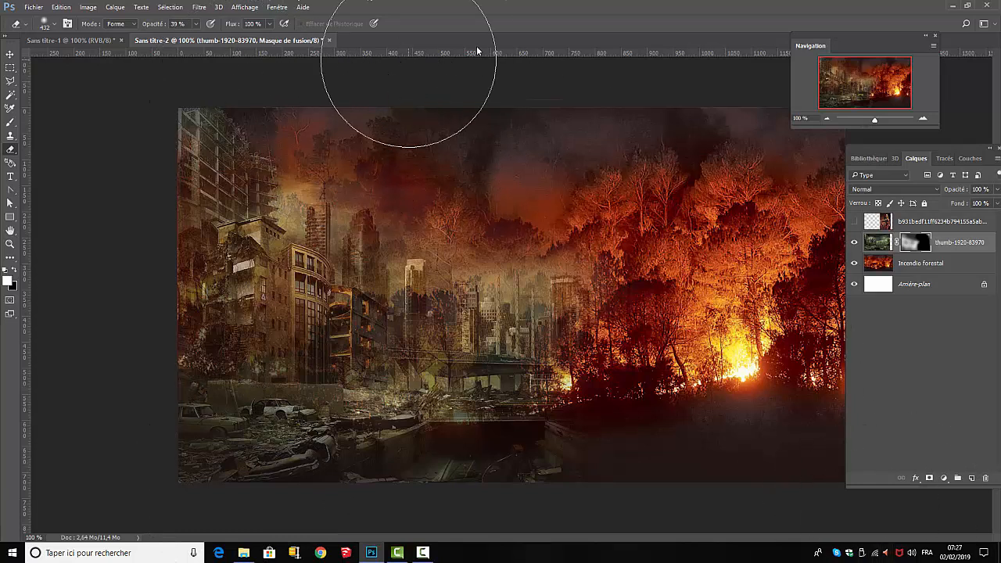
# - Show the woman layer, select it and add a layer mask to it
pyautogui.click(855, 223)
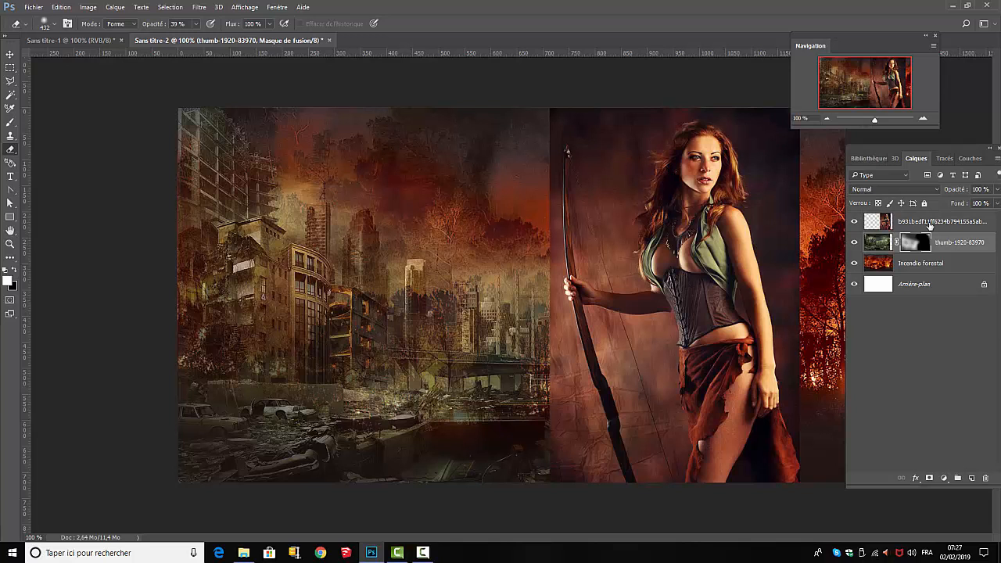
pyautogui.click(929, 225)
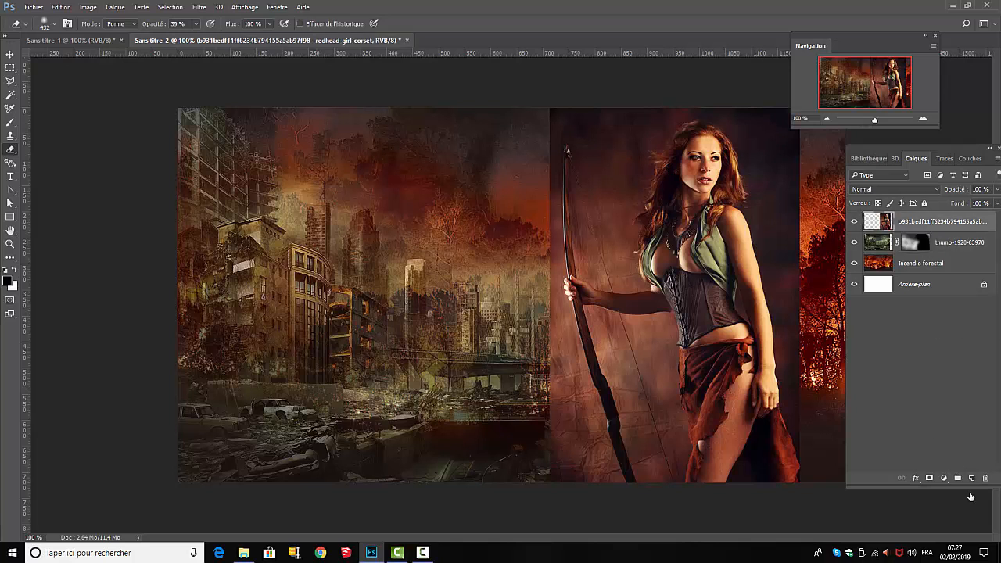
pyautogui.click(930, 479)
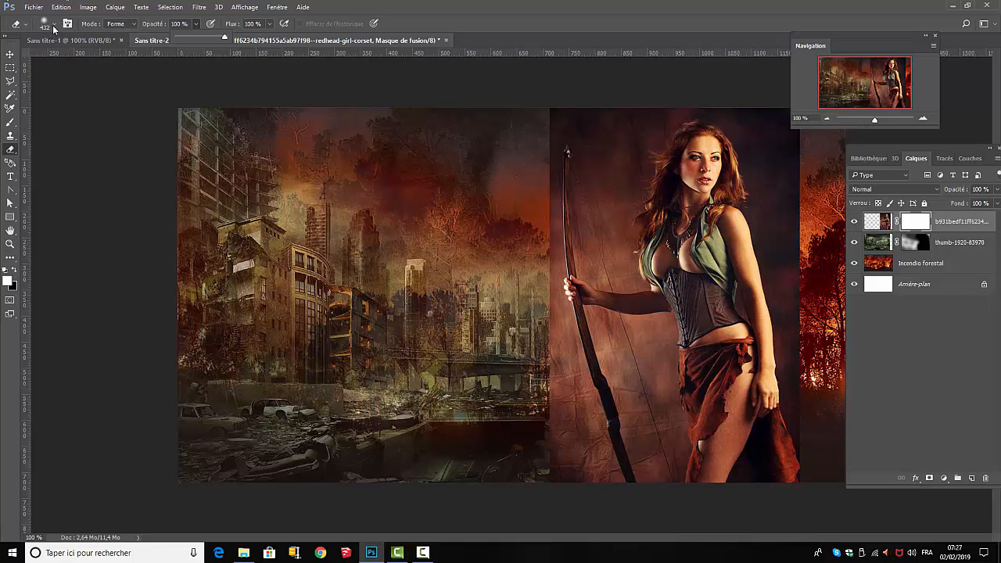
# - With a 158 px Eraser at 100% opacity and 0% hardness, erase both side edges of the woman image on its mask
pyautogui.click(54, 27)
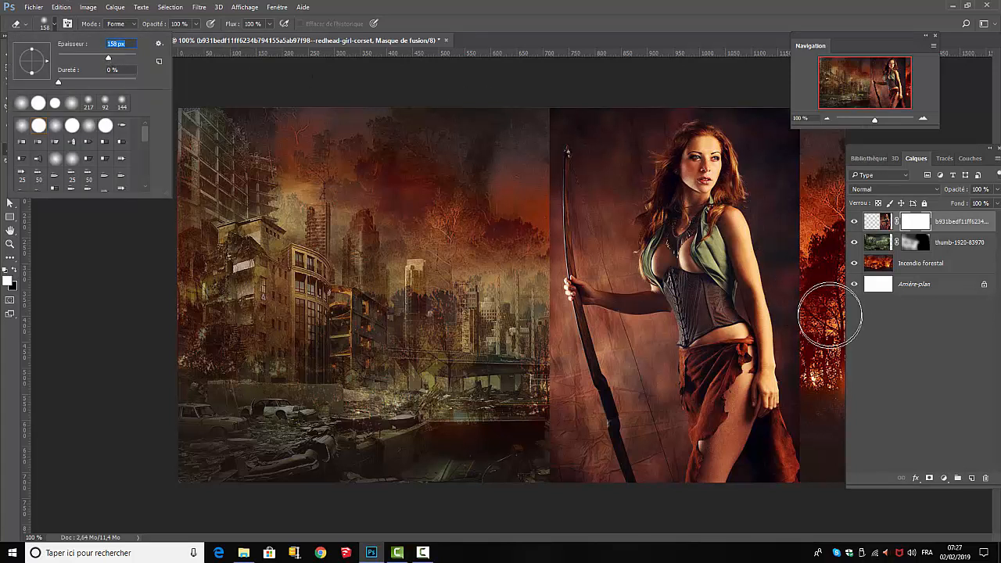
pyautogui.moveTo(825, 409)
pyautogui.mouseDown()
pyautogui.moveTo(827, 331)
pyautogui.moveTo(798, 167)
pyautogui.moveTo(782, 105)
pyautogui.moveTo(766, 89)
pyautogui.mouseUp()
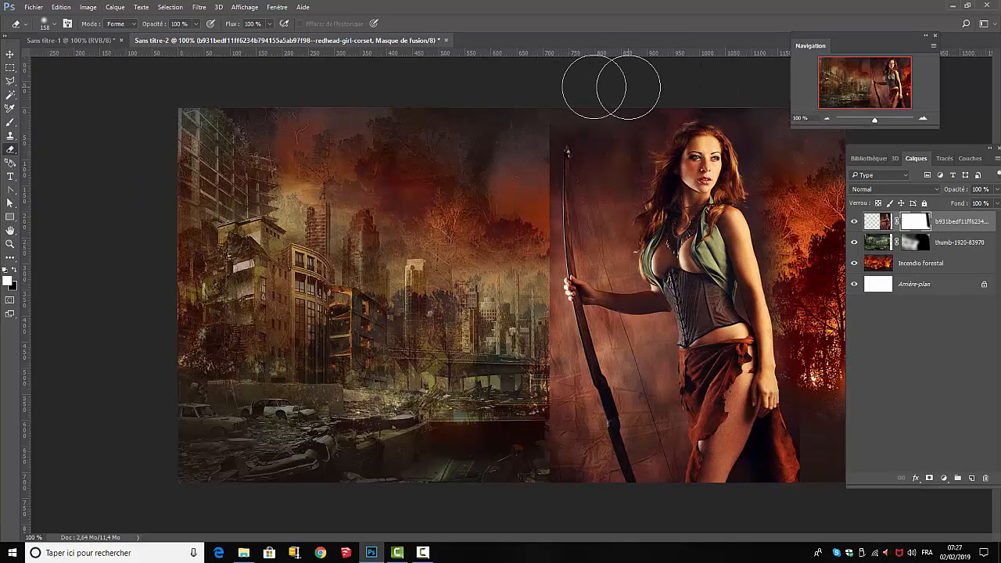
pyautogui.moveTo(521, 190)
pyautogui.mouseDown()
pyautogui.moveTo(523, 349)
pyautogui.moveTo(525, 338)
pyautogui.moveTo(551, 463)
pyautogui.moveTo(575, 480)
pyautogui.moveTo(513, 313)
pyautogui.moveTo(515, 275)
pyautogui.moveTo(530, 264)
pyautogui.moveTo(516, 159)
pyautogui.mouseUp()
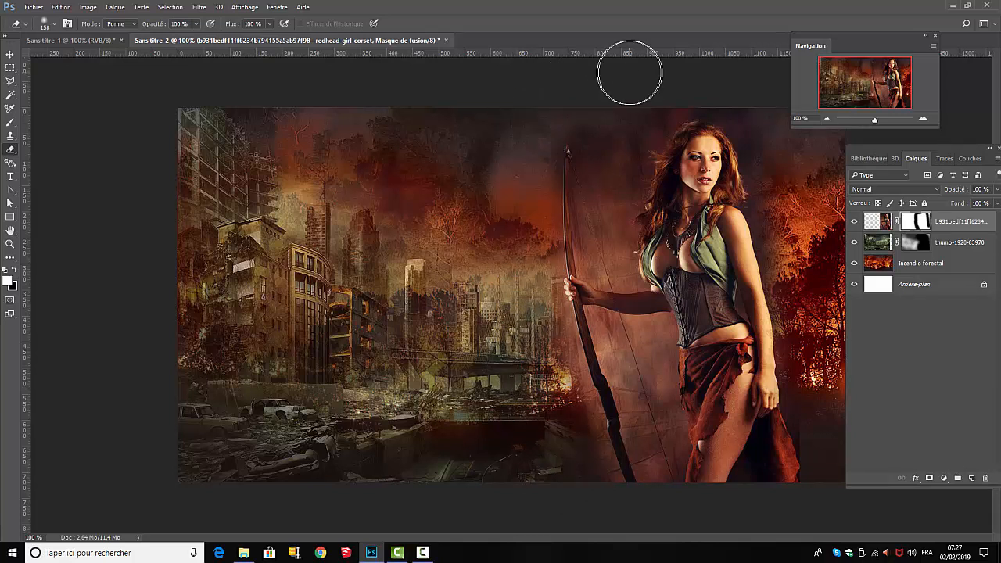
# - Erase the backdrop closer around the woman's body, hair and legs on her mask, reducing the eraser opacity to 77%
pyautogui.moveTo(821, 156)
pyautogui.mouseDown()
pyautogui.moveTo(793, 127)
pyautogui.moveTo(837, 180)
pyautogui.mouseUp()
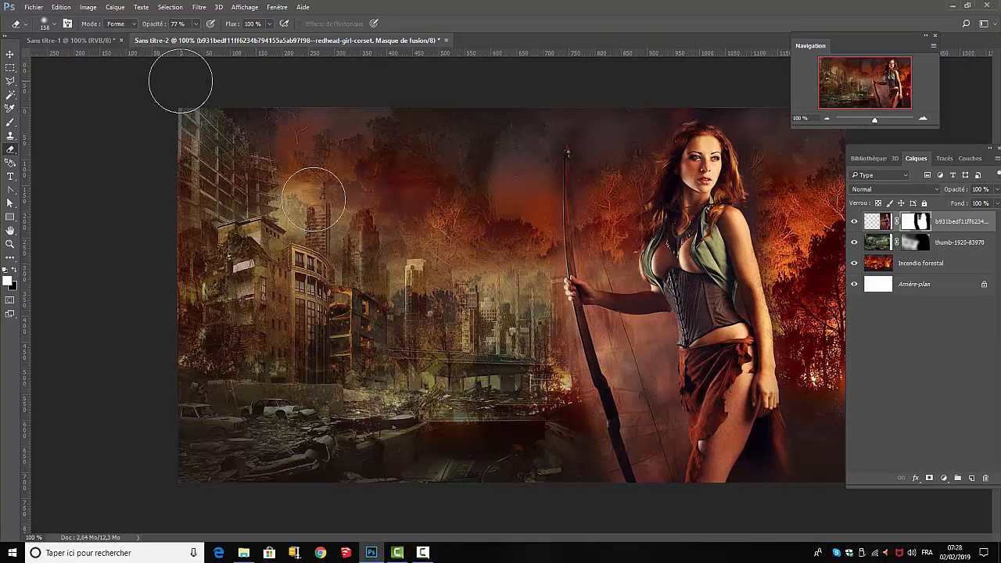
pyautogui.moveTo(718, 487)
pyautogui.mouseDown()
pyautogui.moveTo(675, 485)
pyautogui.moveTo(679, 463)
pyautogui.moveTo(675, 477)
pyautogui.mouseUp()
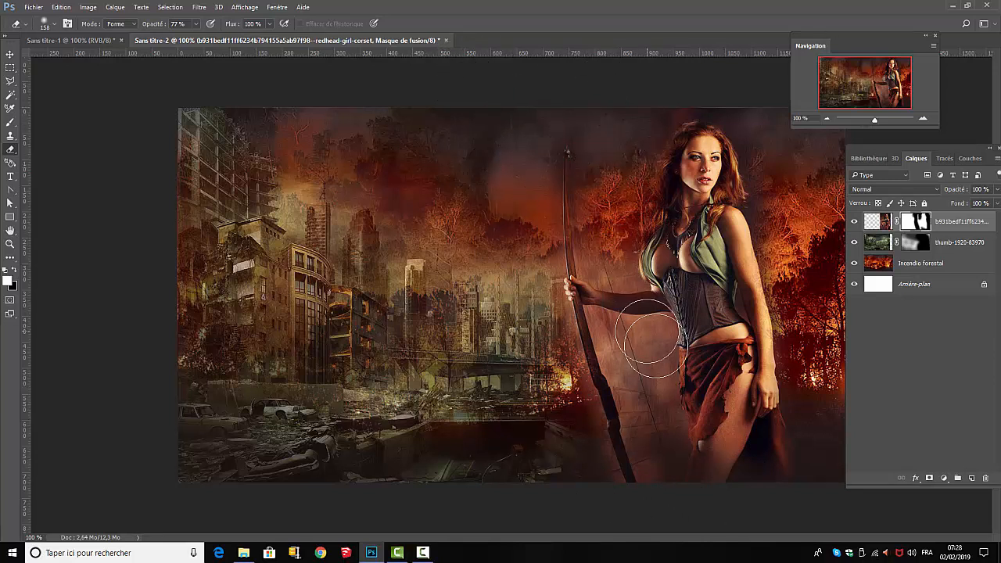
pyautogui.moveTo(650, 343); pyautogui.dragTo(648, 358)
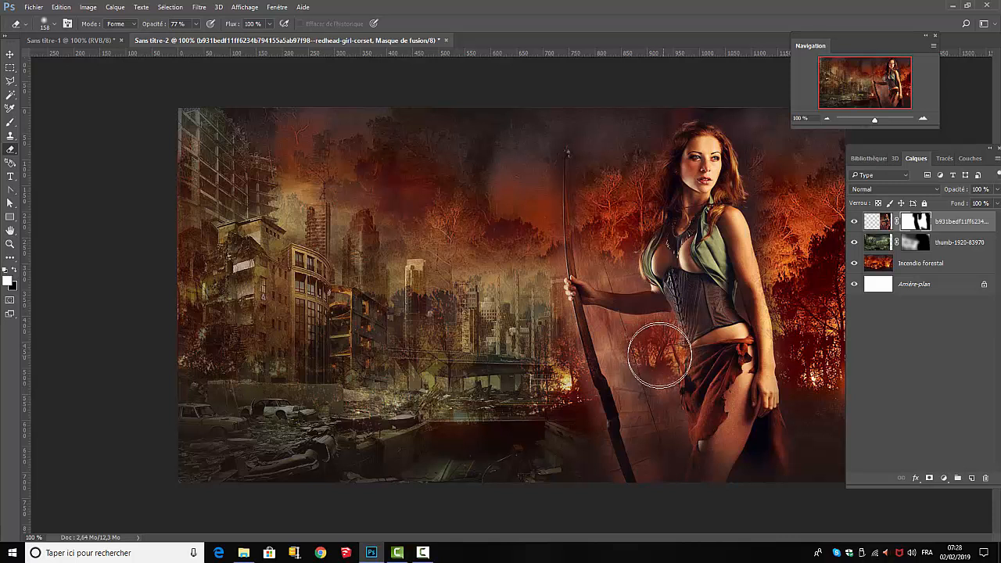
pyautogui.moveTo(643, 137)
pyautogui.mouseDown()
pyautogui.moveTo(630, 173)
pyautogui.moveTo(639, 189)
pyautogui.moveTo(602, 110)
pyautogui.moveTo(628, 117)
pyautogui.mouseUp()
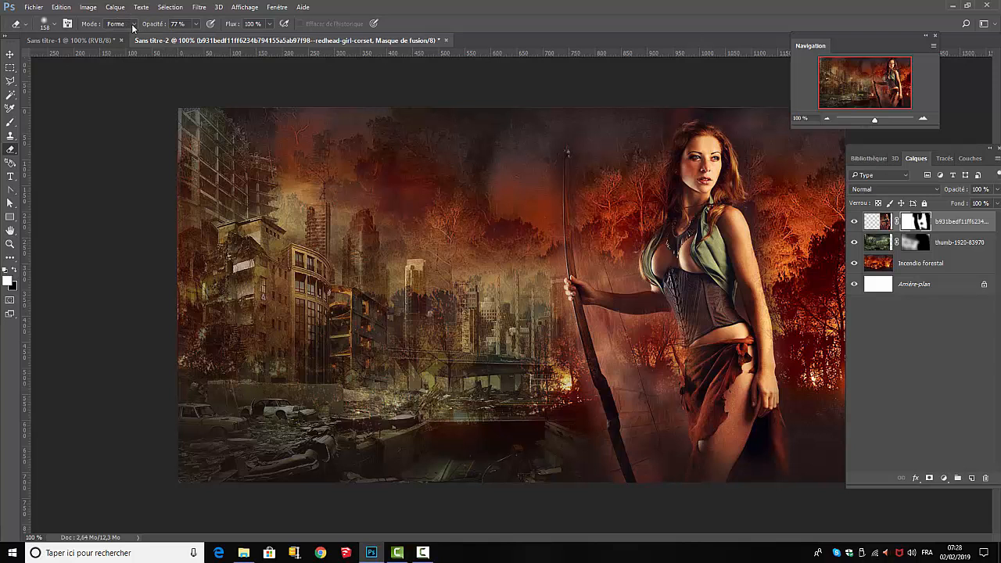
# - Set the Eraser's size to 80 px and erase the backdrop between the bow and the woman on her mask
pyautogui.click(56, 25)
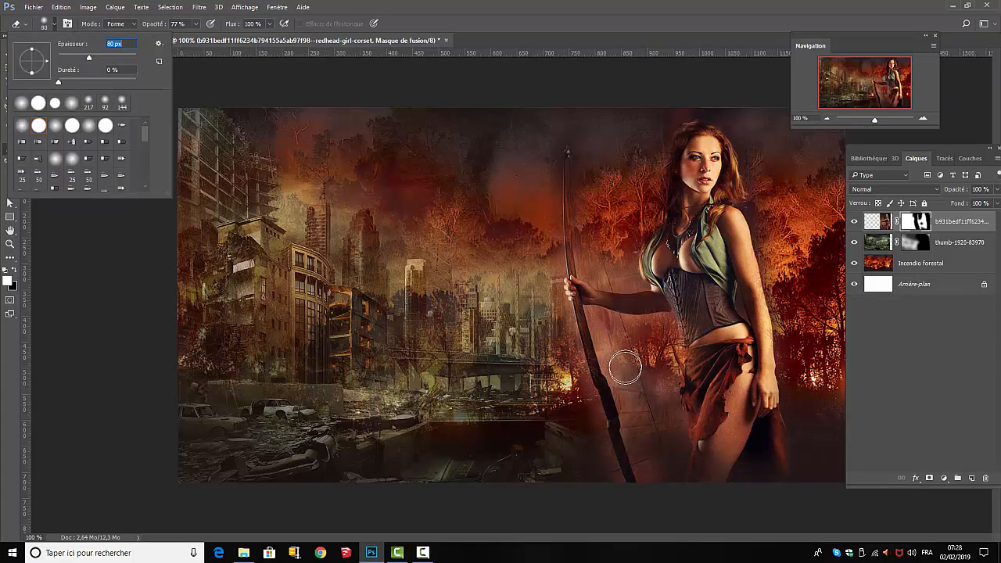
pyautogui.press('Return')
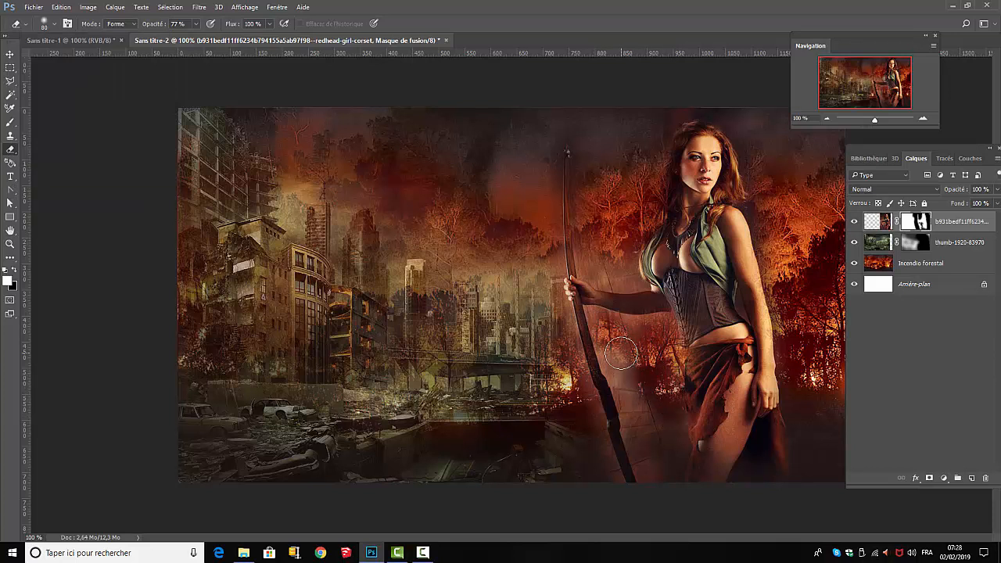
pyautogui.moveTo(620, 353)
pyautogui.mouseDown()
pyautogui.moveTo(632, 402)
pyautogui.moveTo(662, 454)
pyautogui.mouseUp()
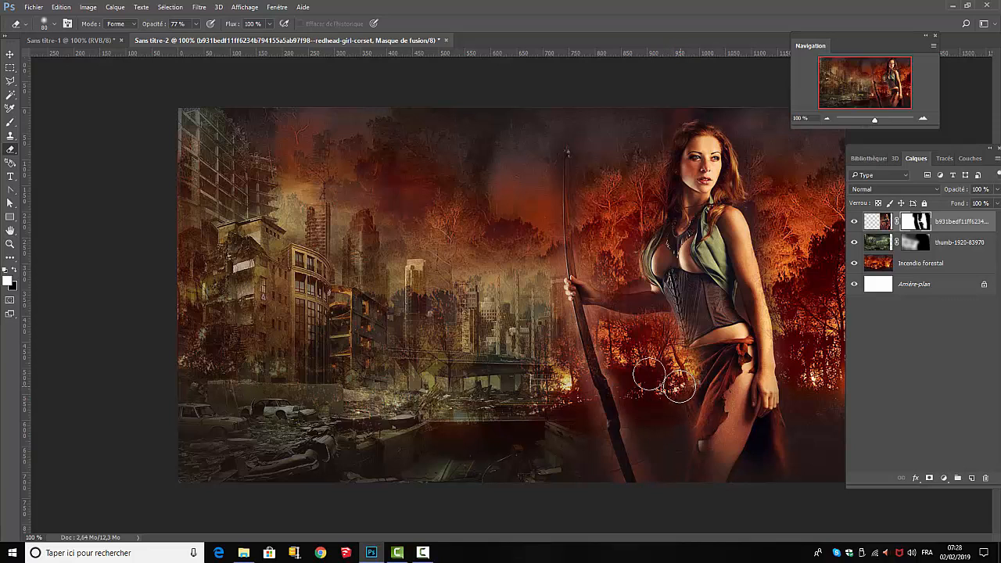
# - Undo the stroke over the woman's skirt and softly erase around the bow and her legs, lowering the eraser opacity to 26%
pyautogui.click(62, 7)
pyautogui.click(79, 18)
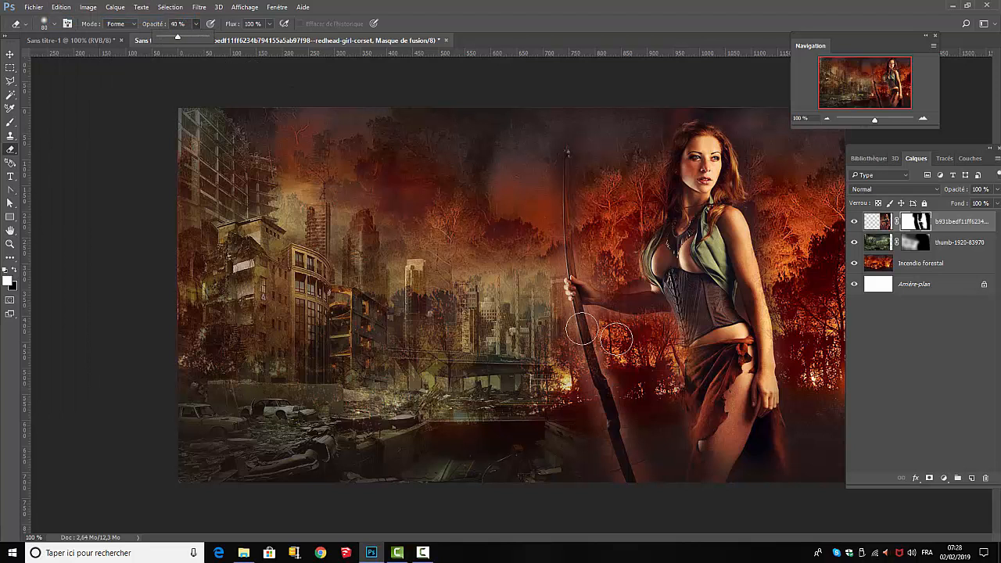
pyautogui.click(666, 454)
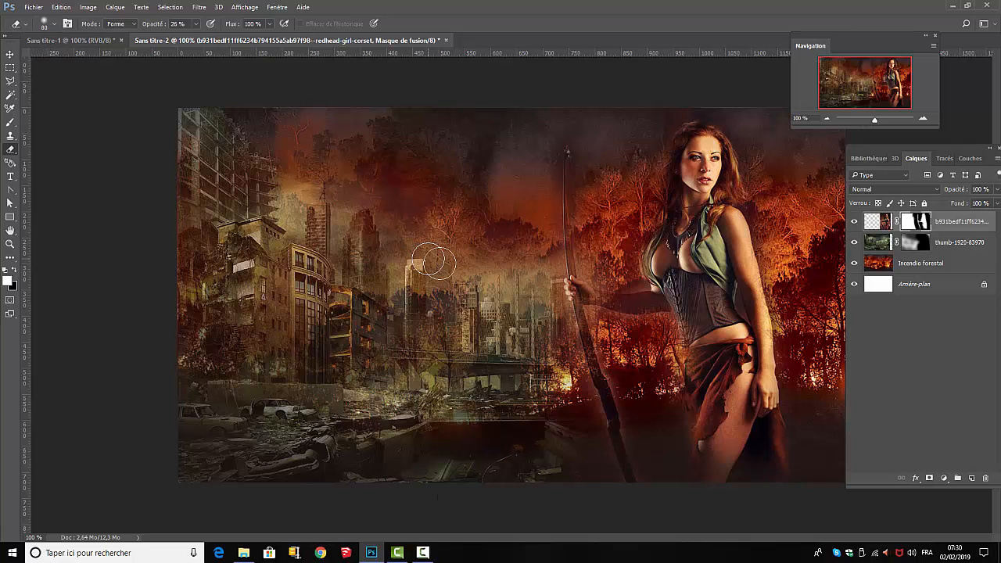
# - Select the city layer's mask, accept black as the background colour, and restore parts of the left buildings with the colours swapped
pyautogui.click(917, 244)
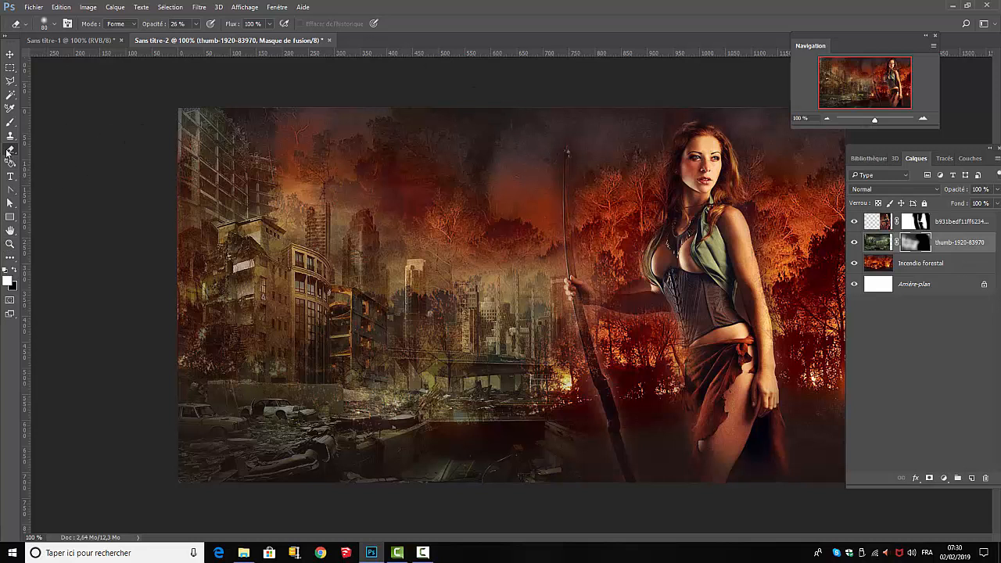
pyautogui.click(13, 286)
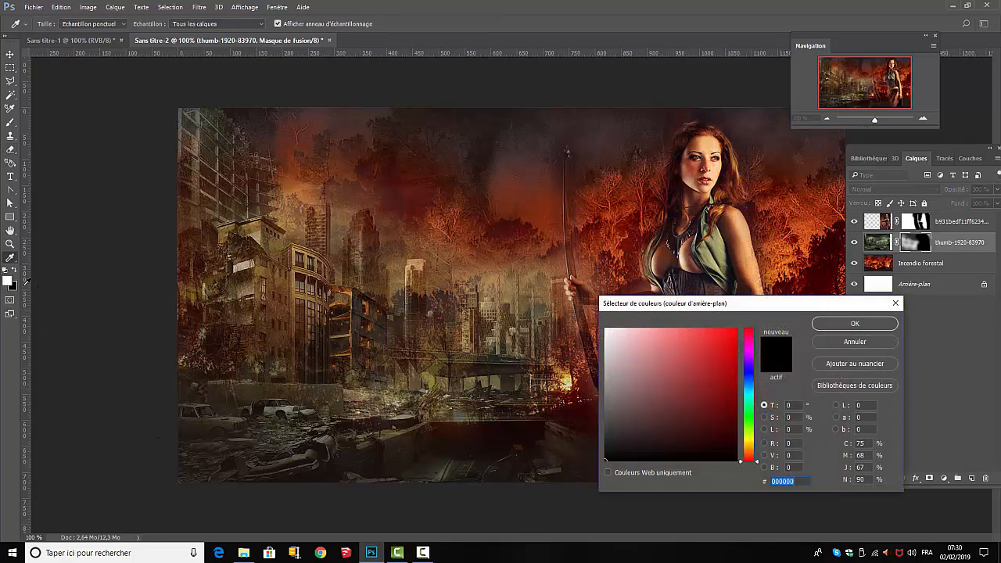
pyautogui.click(838, 325)
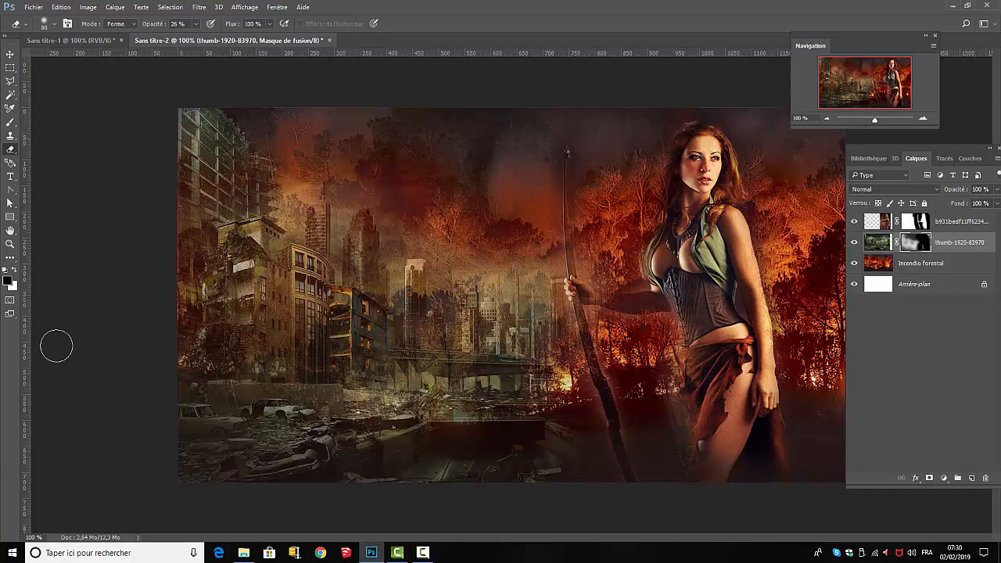
# - Swap the mask colours back and erase the distant skyline at 26% opacity, enlarging the Eraser to 174 px near the bow
pyautogui.press('x')
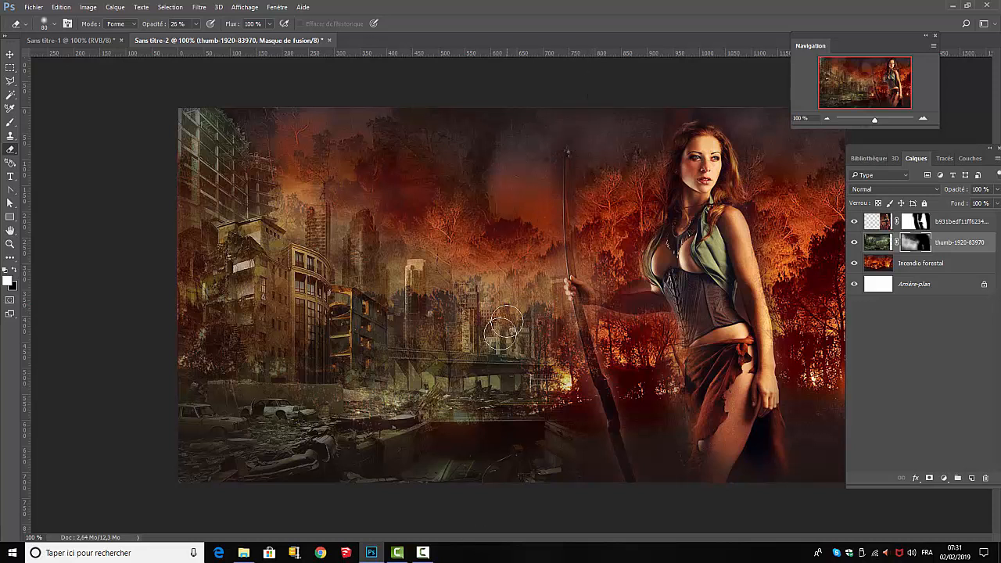
pyautogui.click(54, 25)
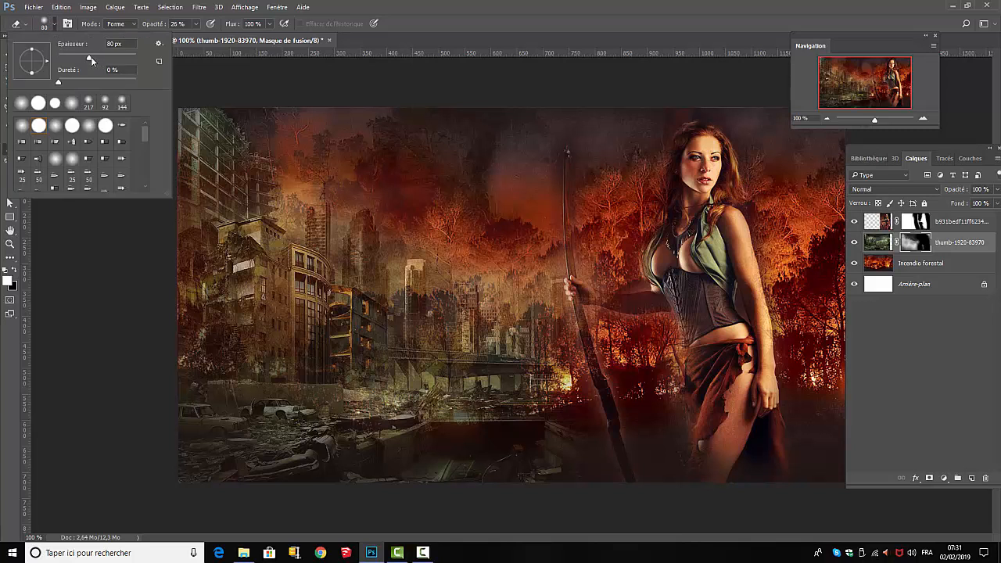
pyautogui.click(547, 374)
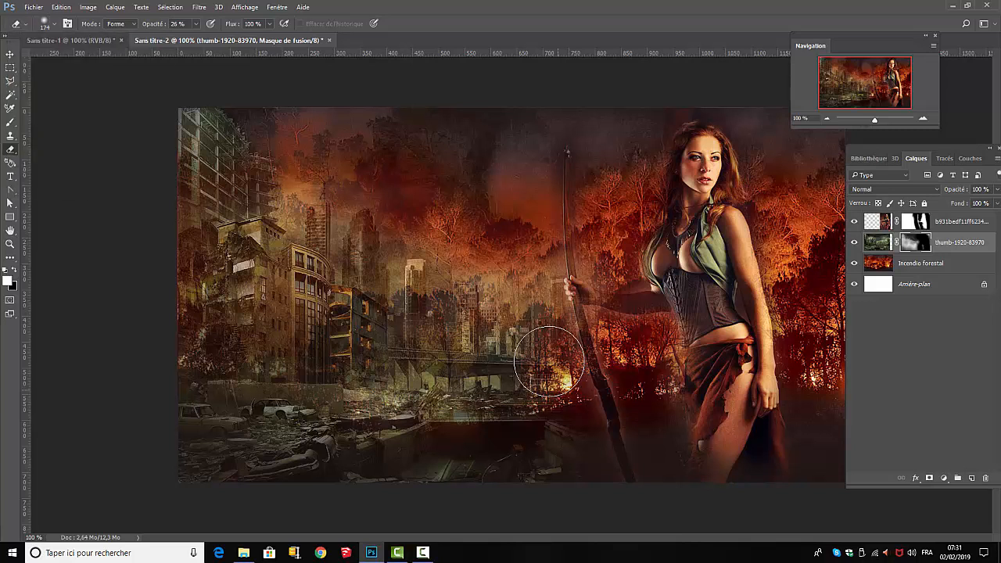